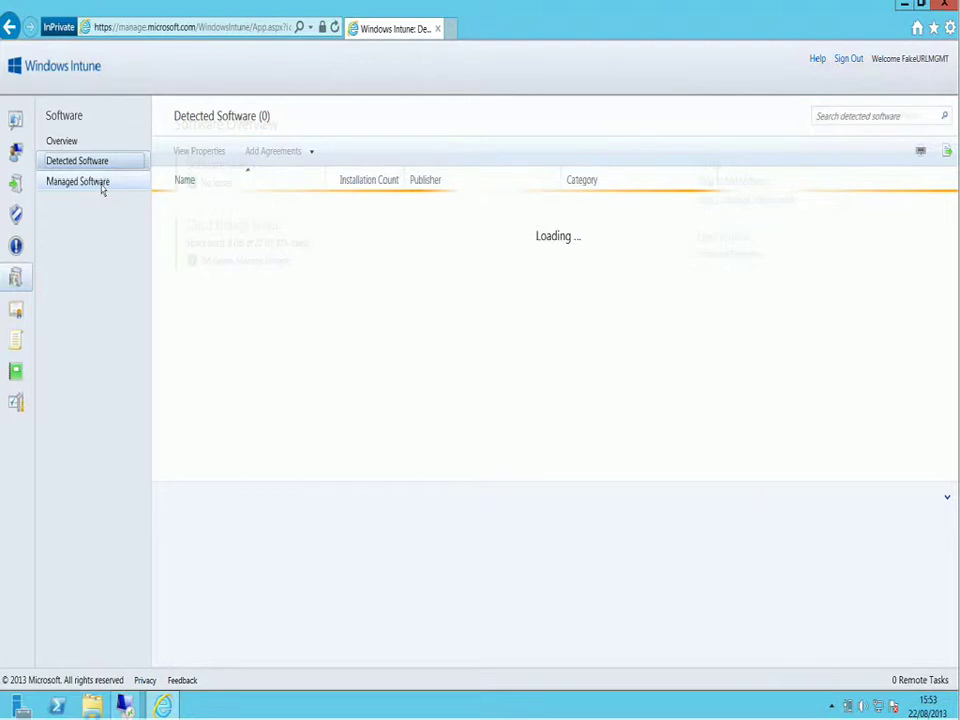
Widen the Name column, browse the 28 detected programs, then show the Managed Software list.
left_click_drag(328, 176, 378, 281)
scroll(378, 281, "down", 3)
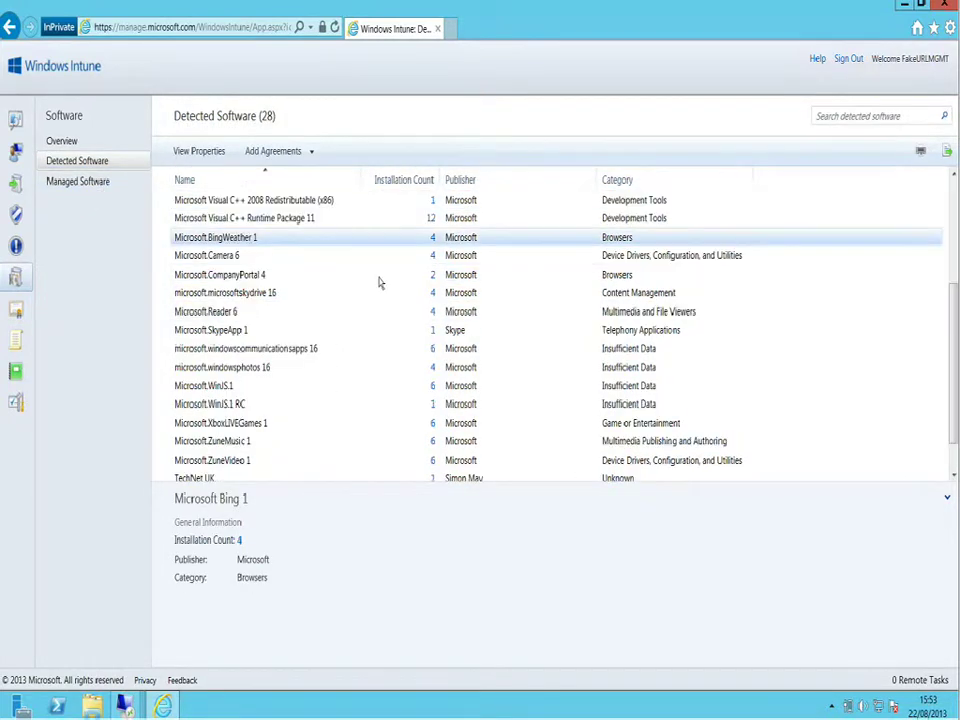
scroll(379, 282, "down", 1)
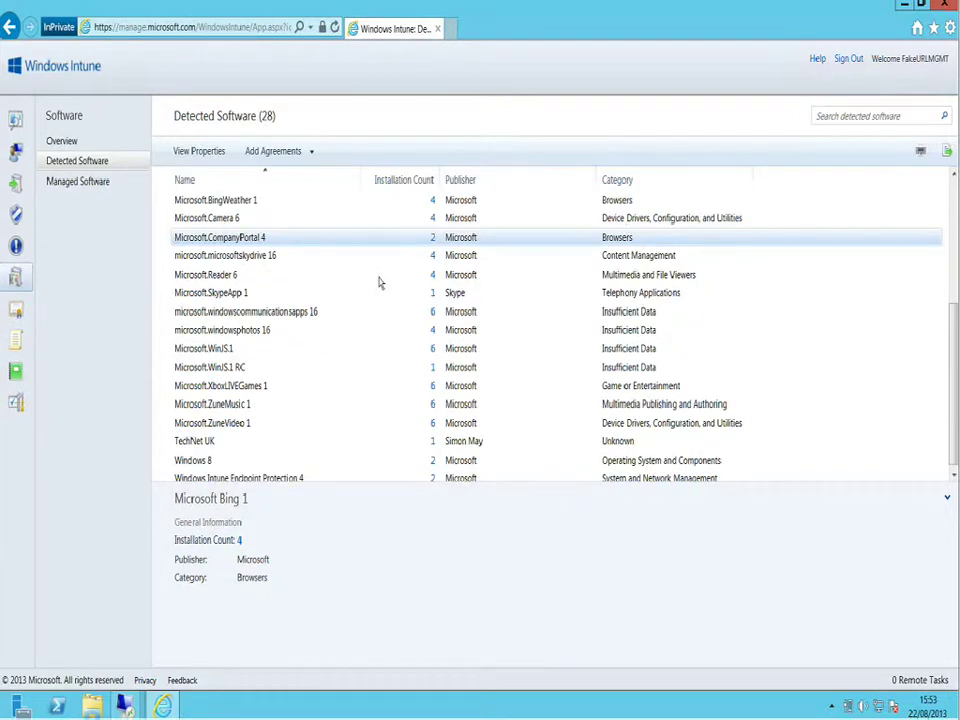
scroll(379, 283, "down", 1)
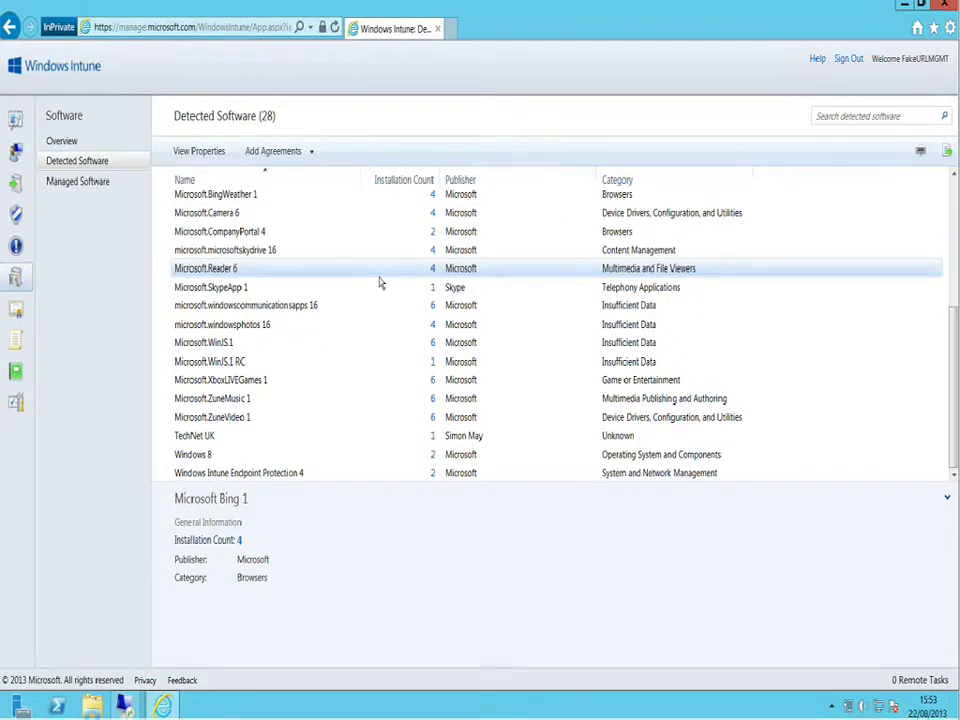
scroll(379, 281, "up", 5)
left_click(77, 181)
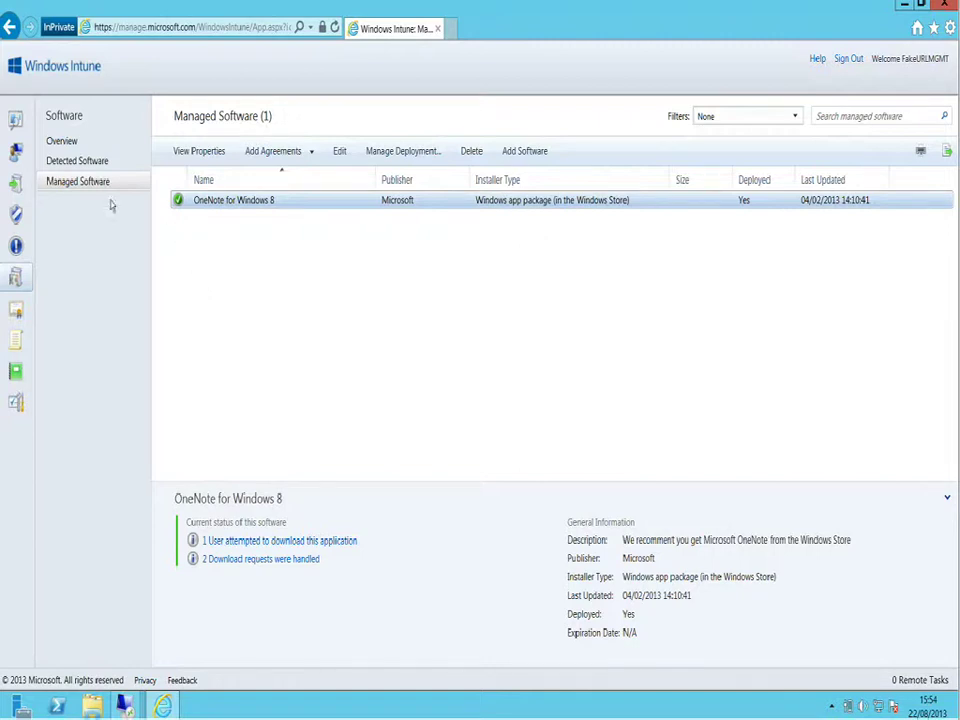
From the software Overview, start the Step 1: Add Software task.
left_click(84, 148)
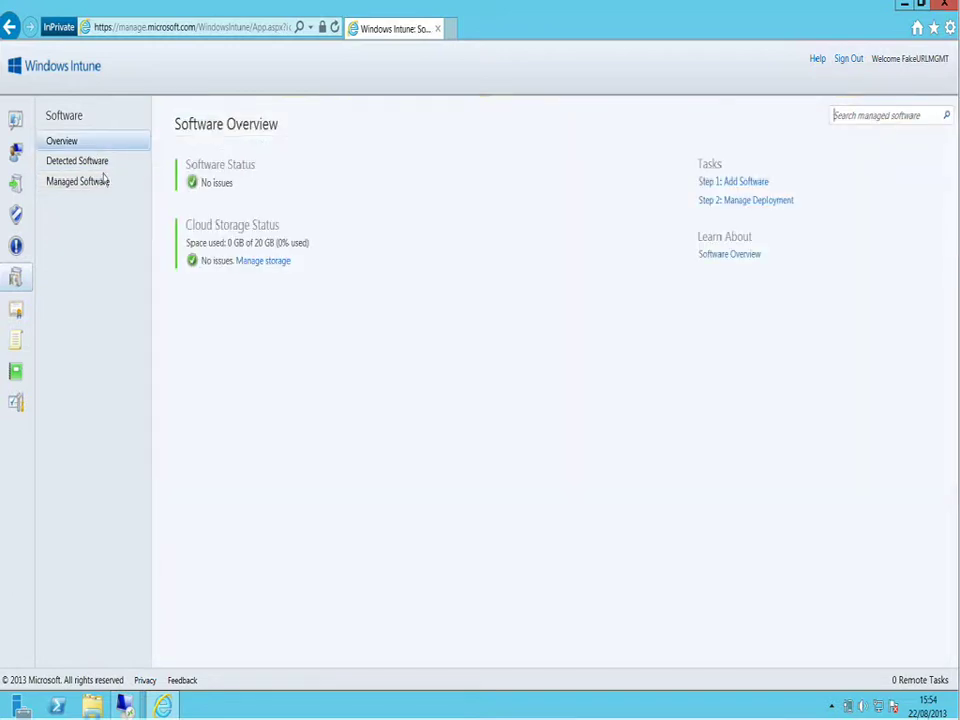
left_click(755, 185)
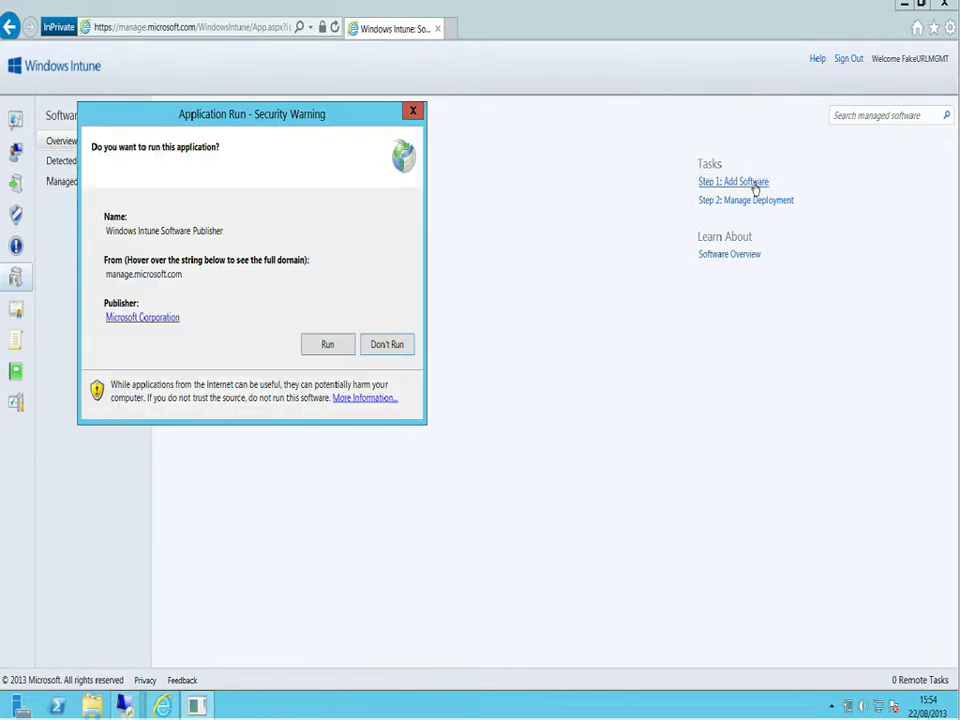
Allow Windows Intune Software Publisher to download and run past both security warnings.
left_click(327, 345)
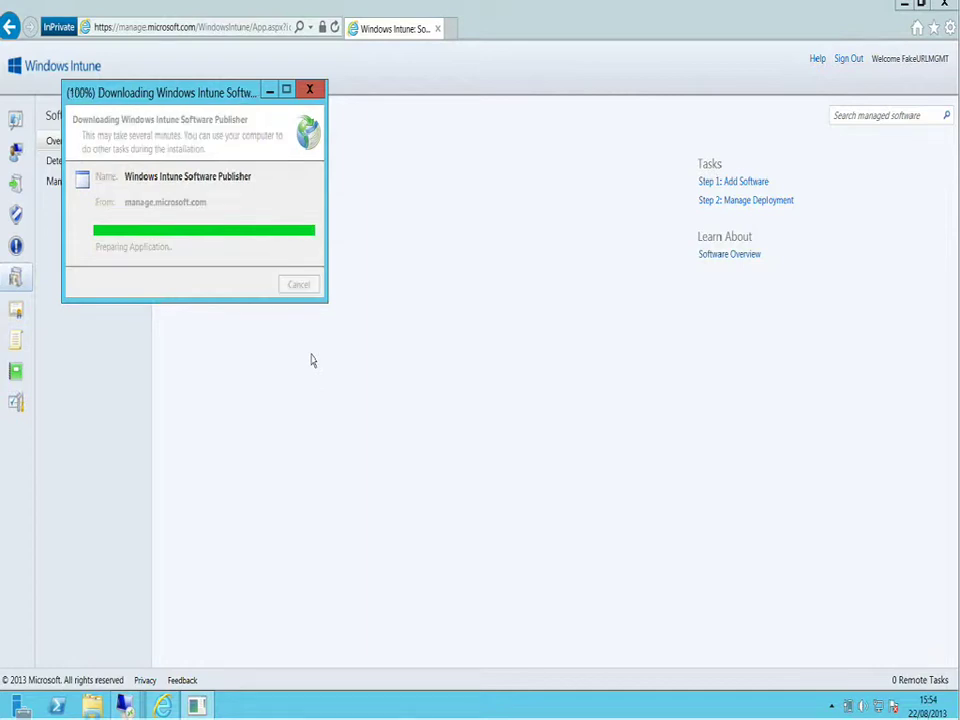
left_click(510, 372)
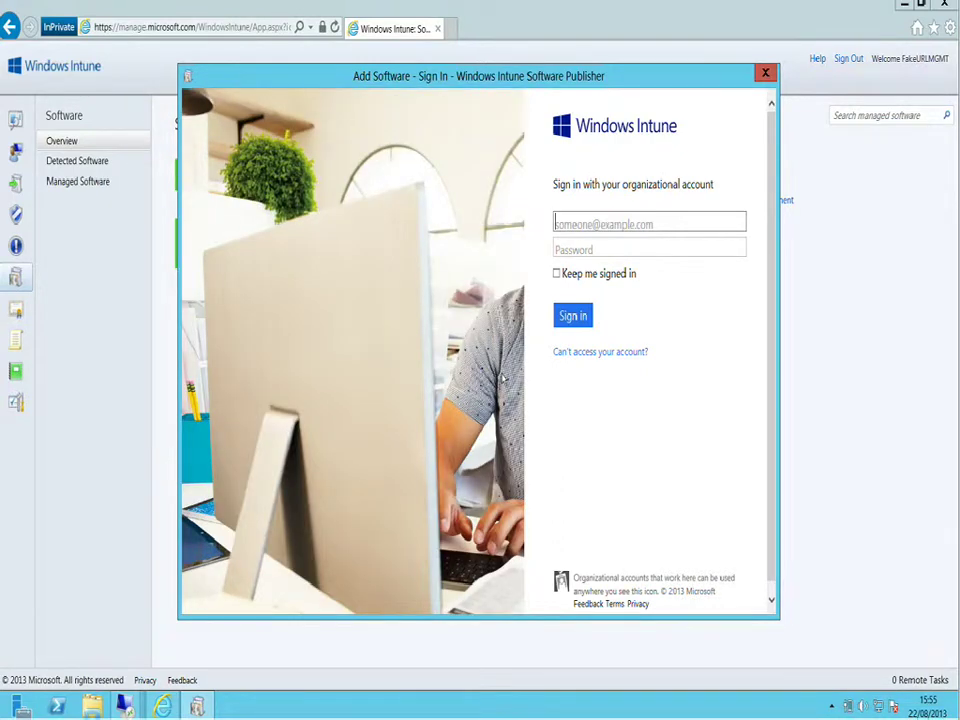
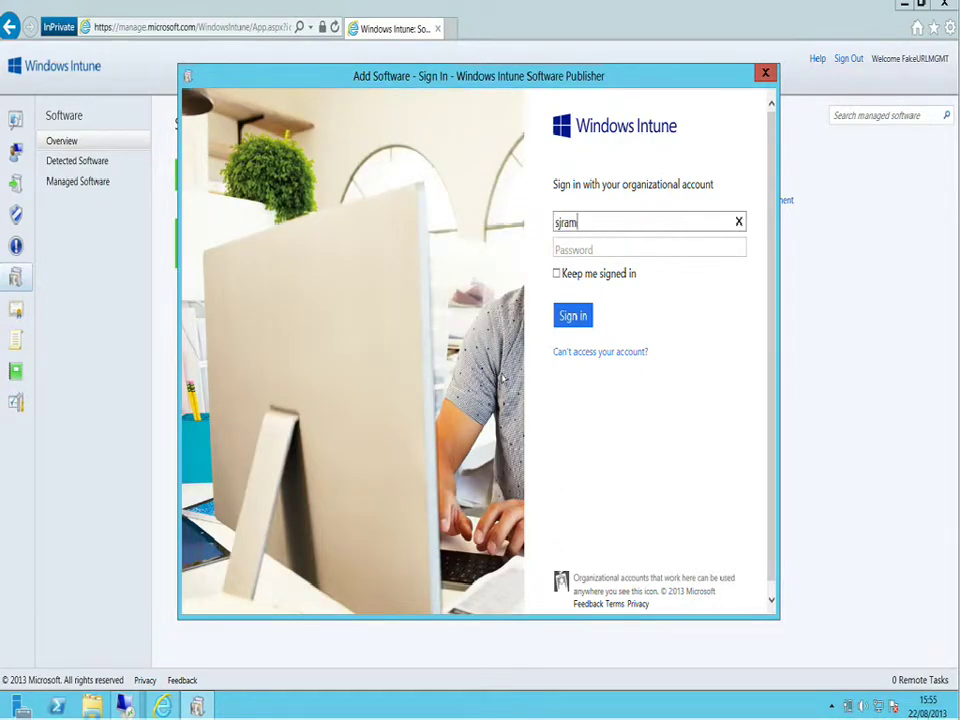
Sign in with the organizational account e-mail and password, then continue past Before you begin.
key("Tab")
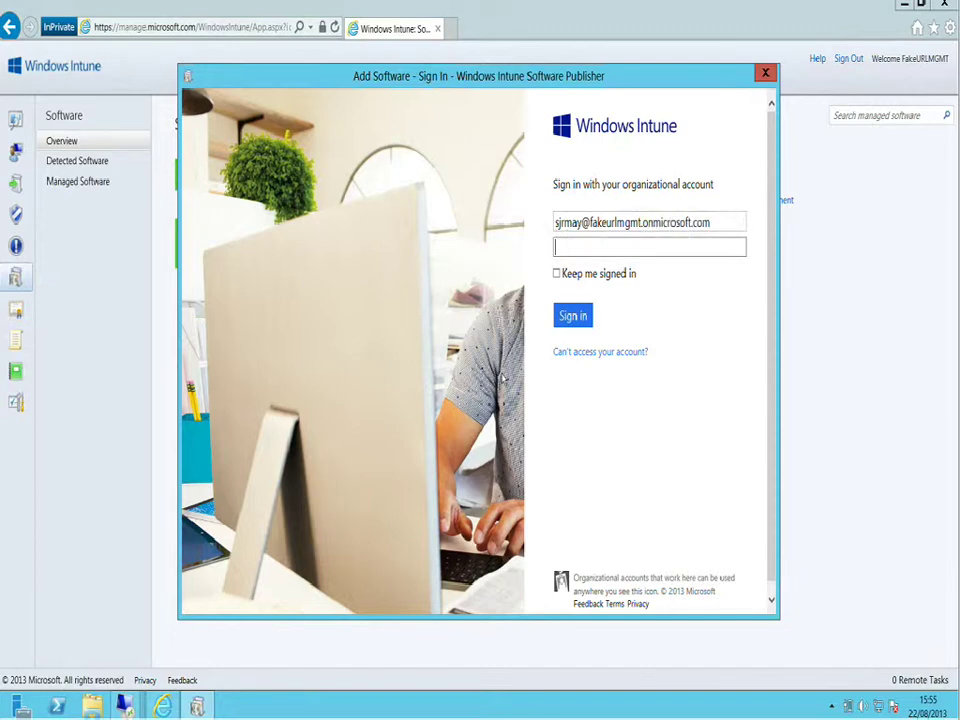
type("*********")
left_click(571, 315)
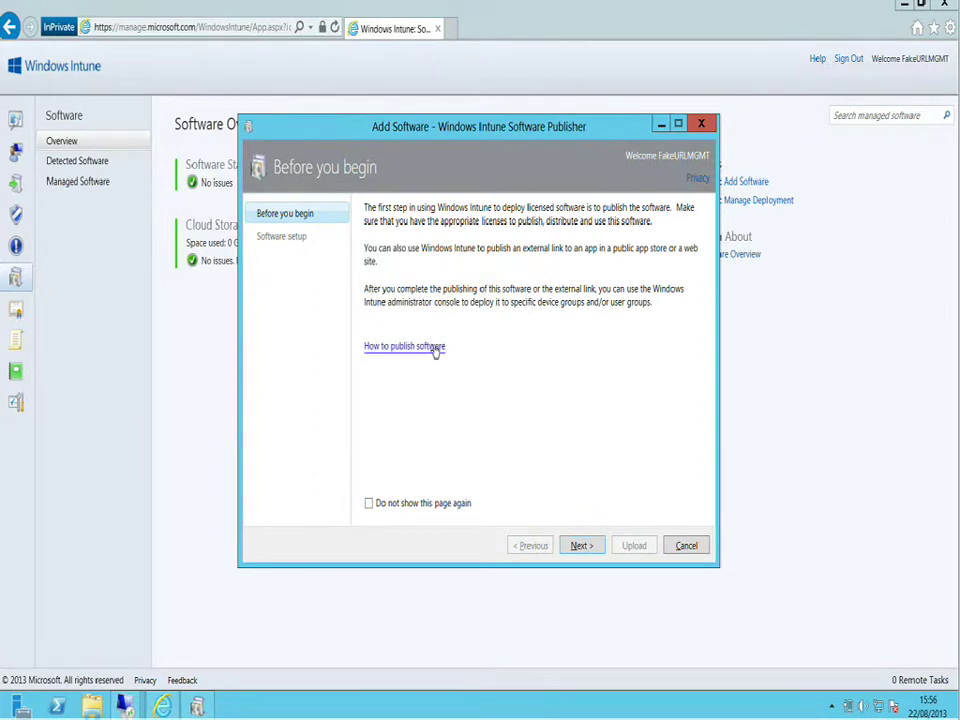
left_click(581, 546)
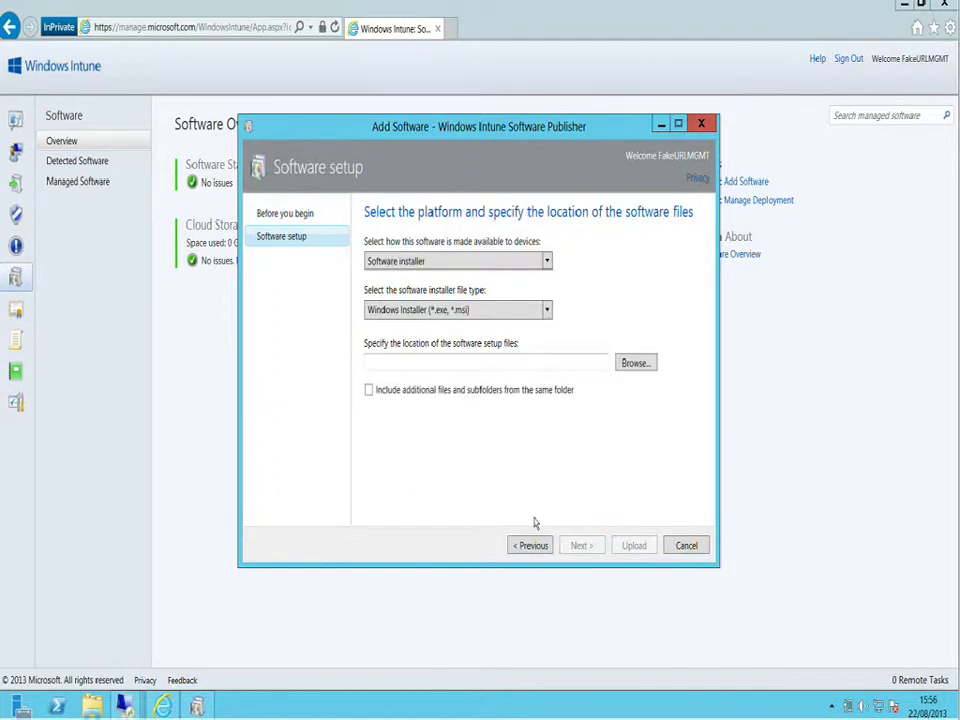
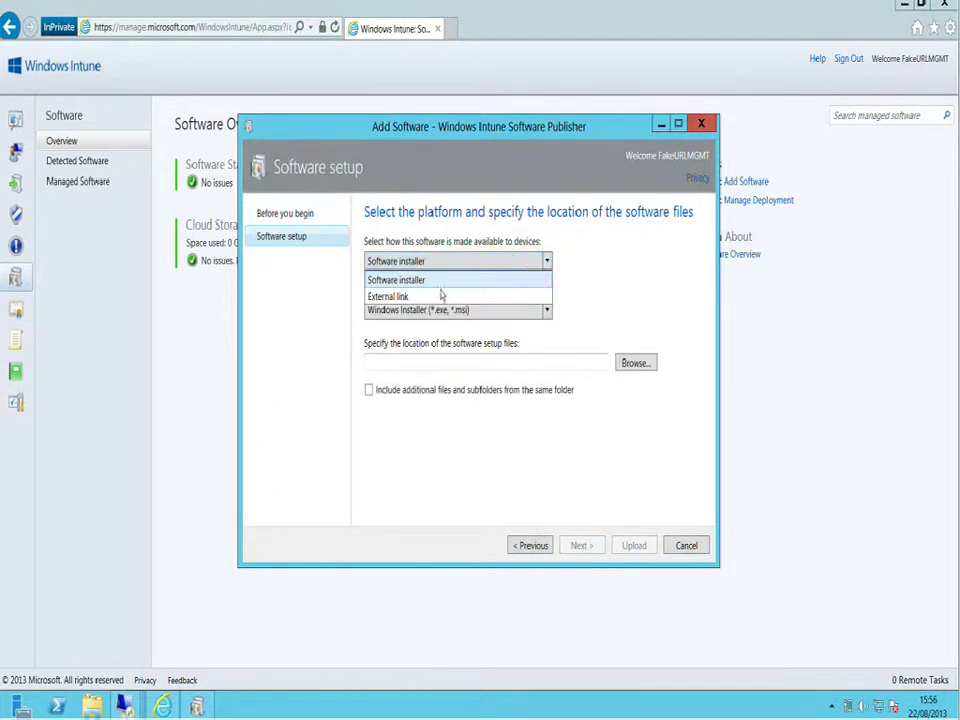
Keep Software installer and set the file type to Windows app package (*.appx).
left_click(422, 281)
left_click(546, 311)
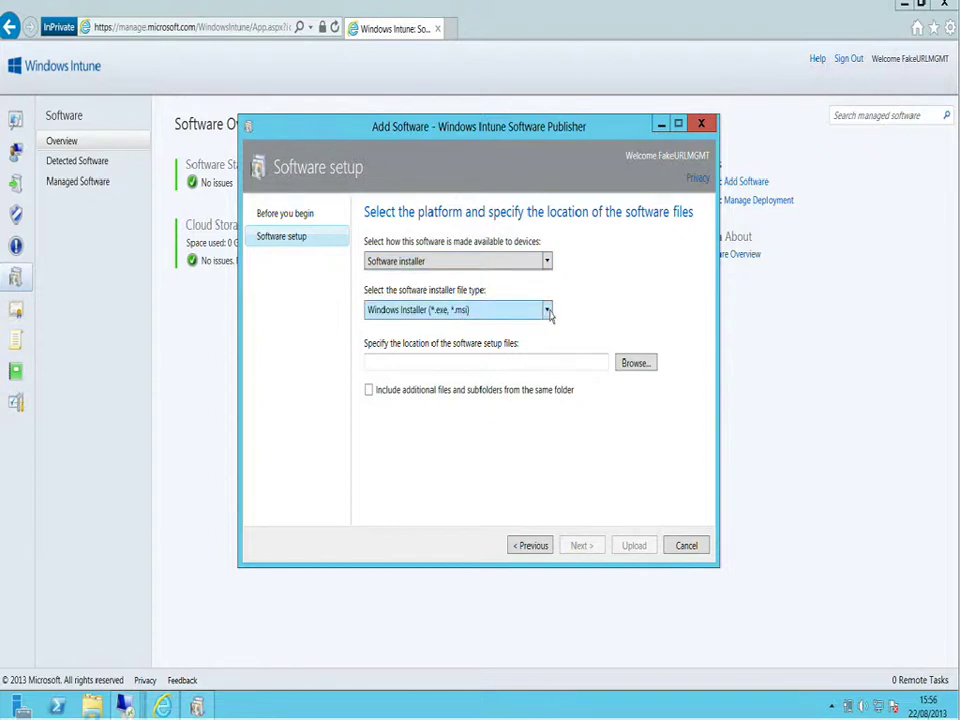
left_click(548, 313)
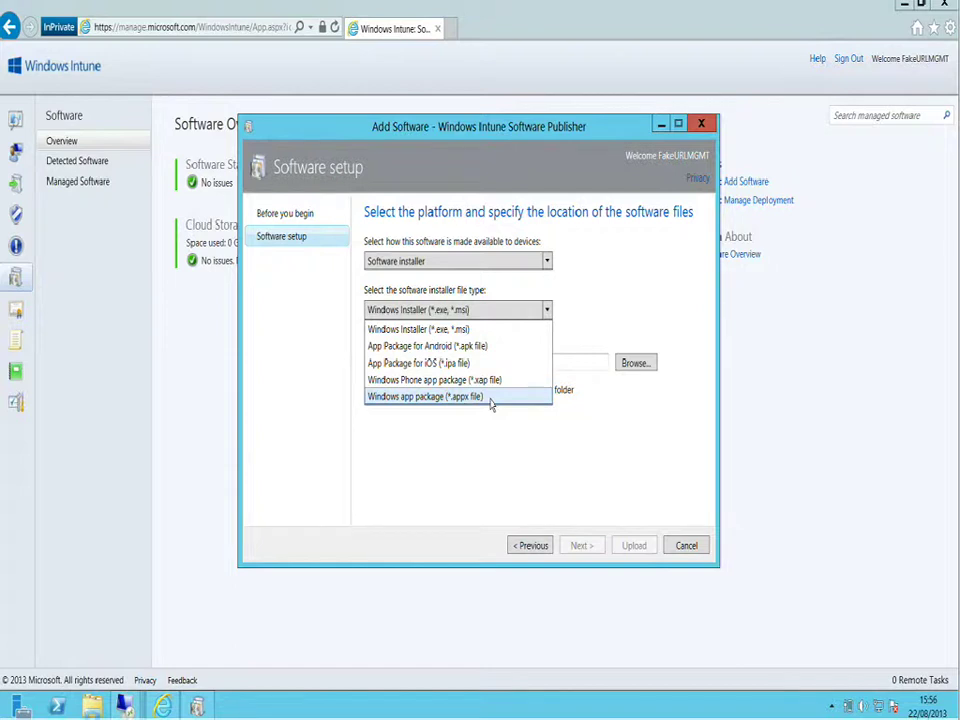
left_click(470, 397)
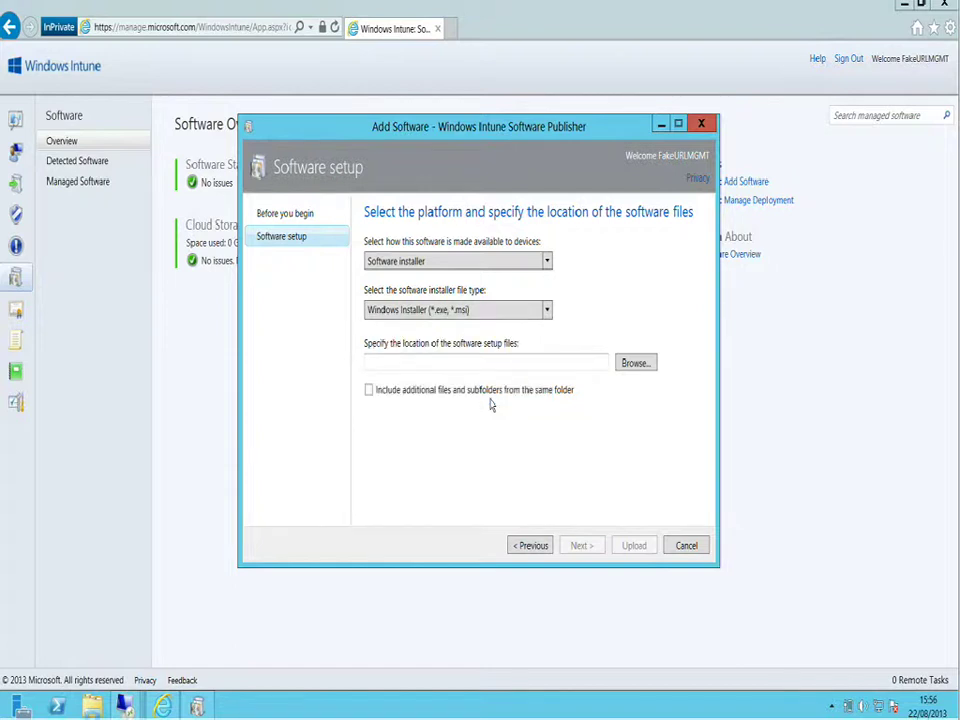
Pick TechNetUK.appx from \\london-sccm\sources\Apps\Win8 apps\TechNet UK as the setup file and continue.
left_click(644, 364)
left_click(450, 180)
type("\\\\")
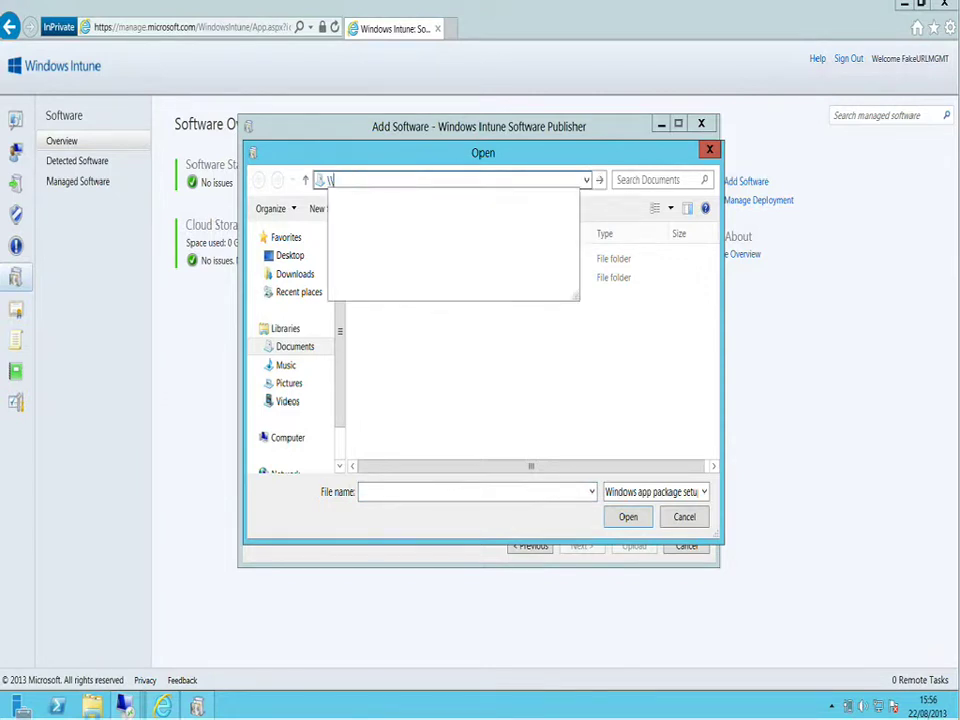
type("london-s")
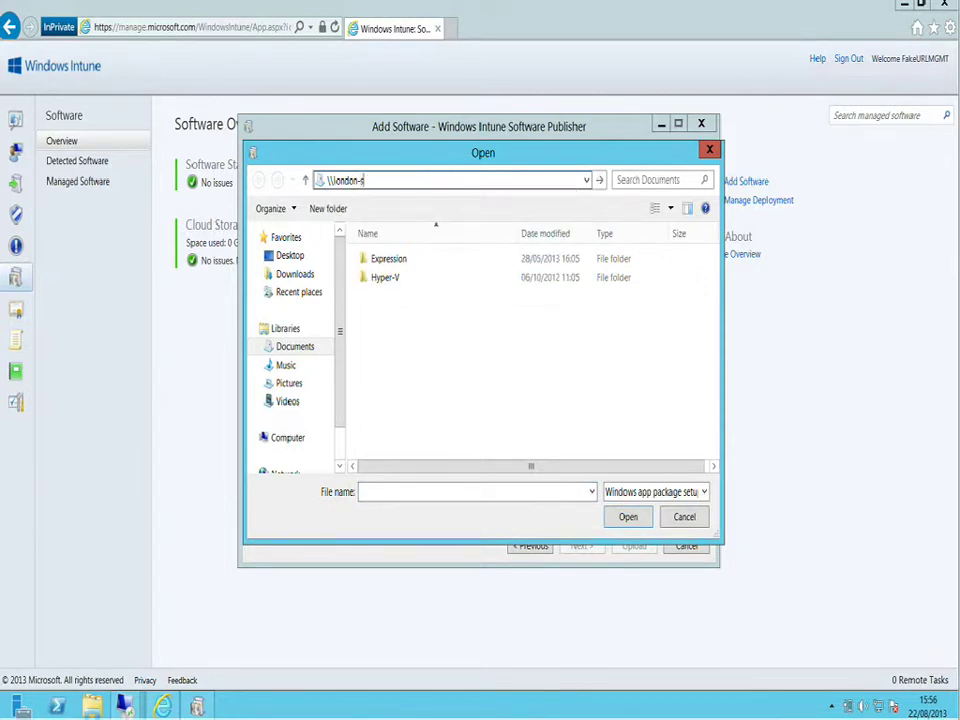
type("ccm\\sources")
key("Return")
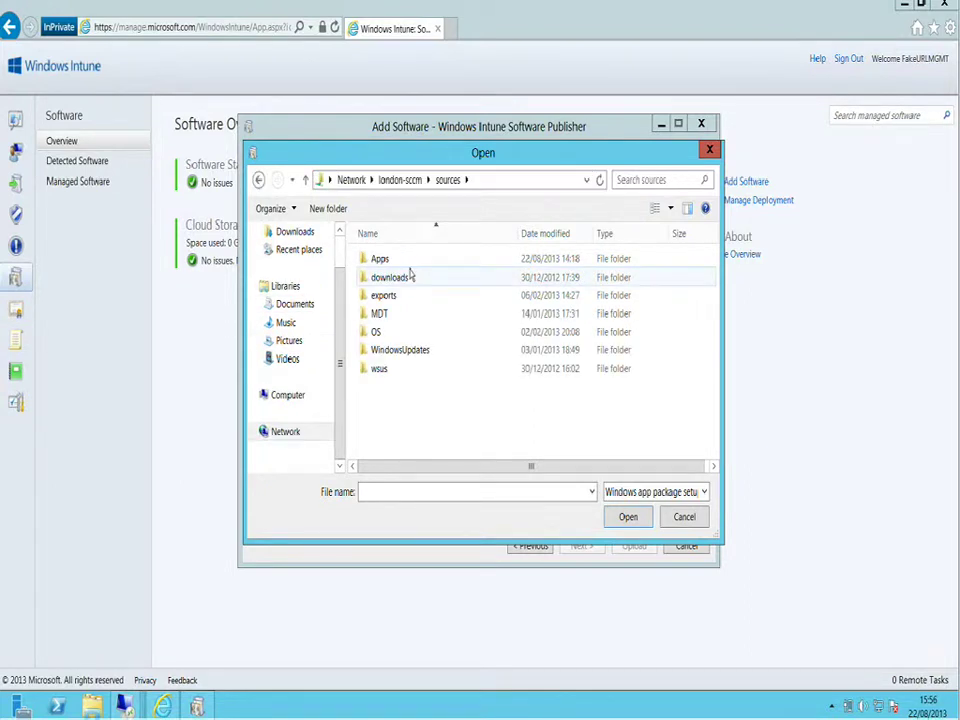
double_click(405, 260)
double_click(403, 332)
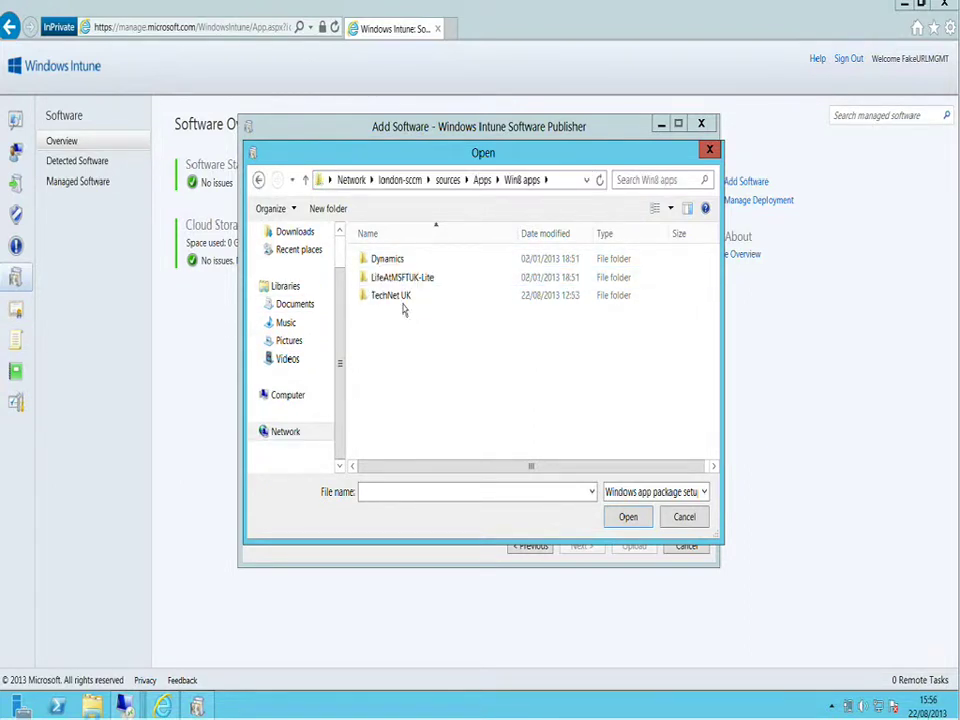
double_click(405, 298)
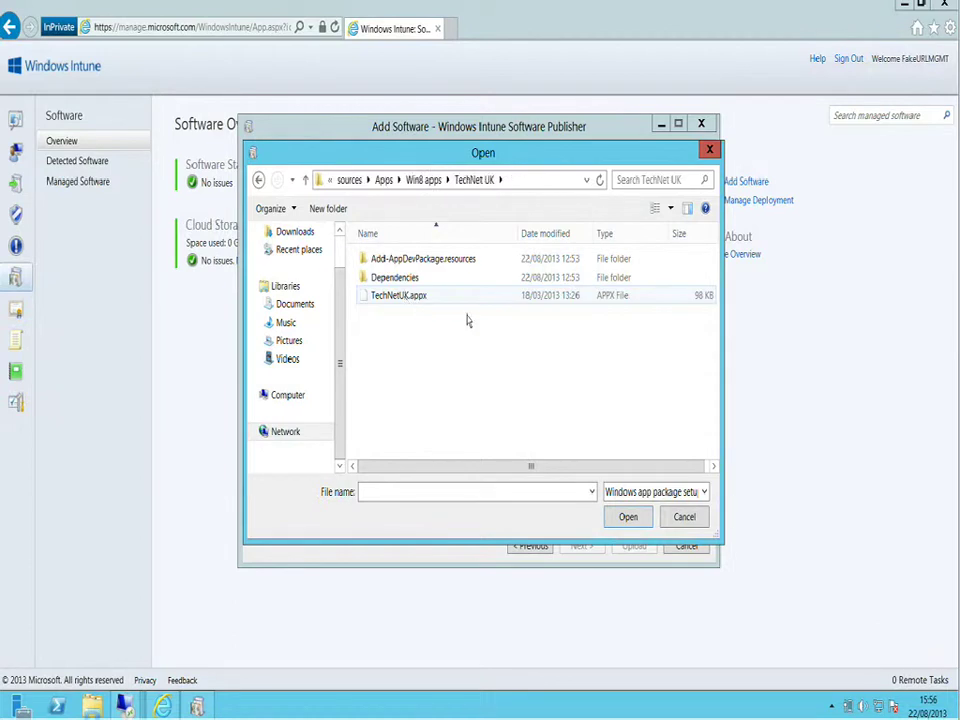
left_click(399, 295)
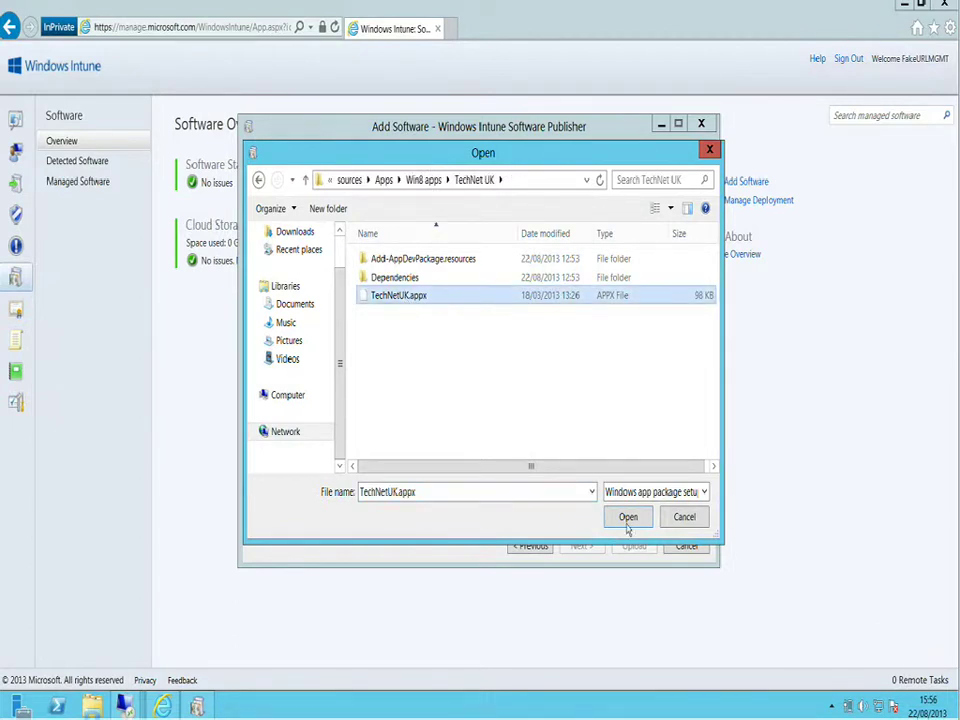
left_click(628, 517)
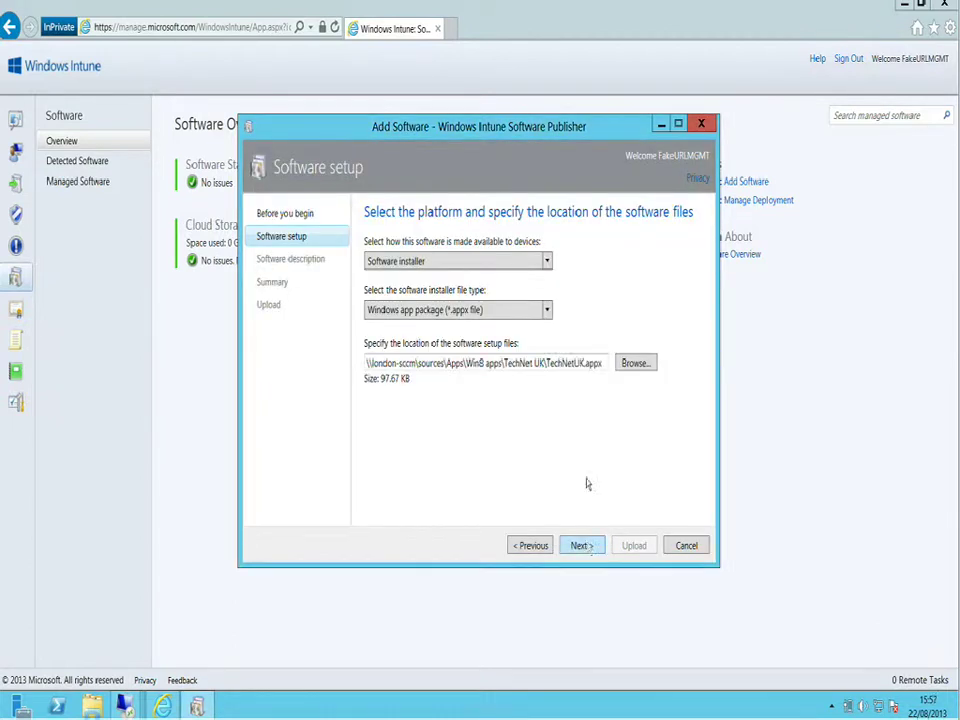
left_click(579, 546)
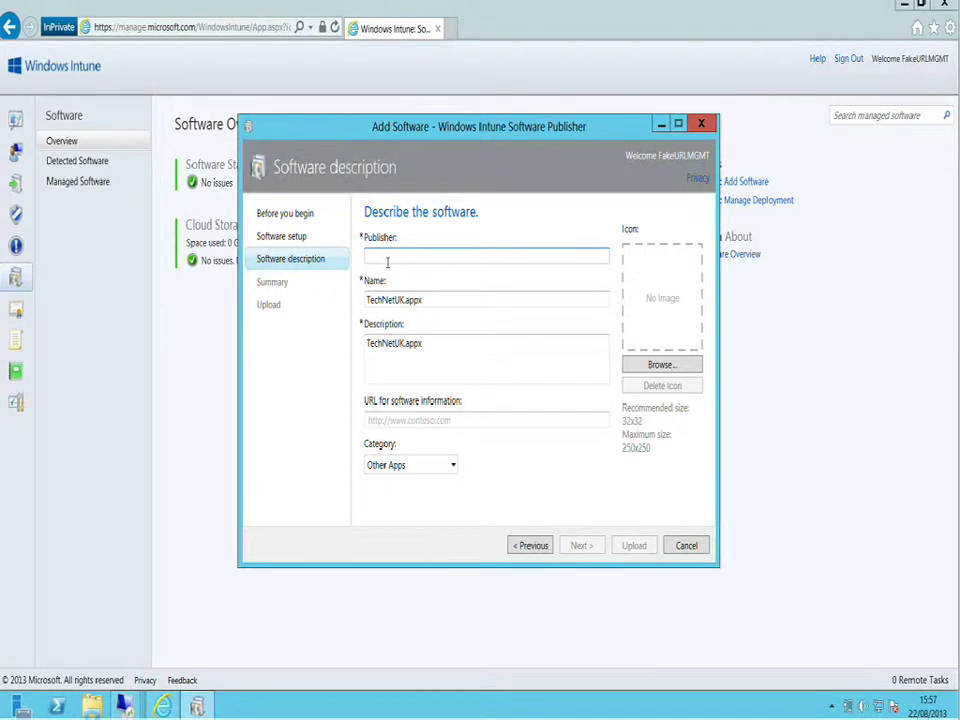
Enter the publisher's name and trim the app name to TechNetUK.
type("T")
key("BackSpace")
type("S")
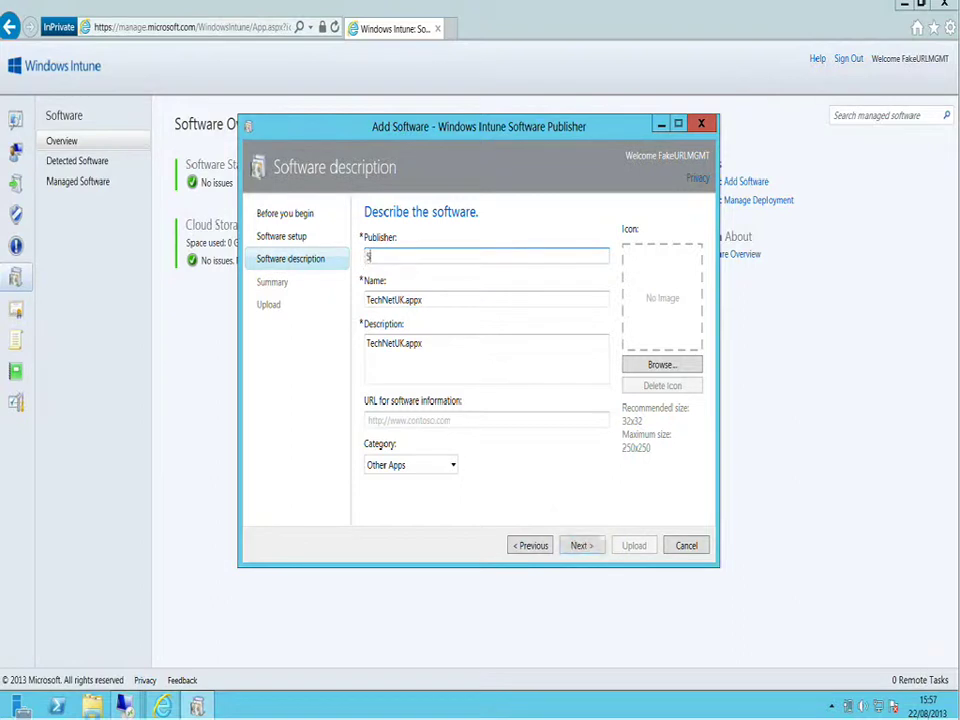
type("imon May")
left_click(441, 298)
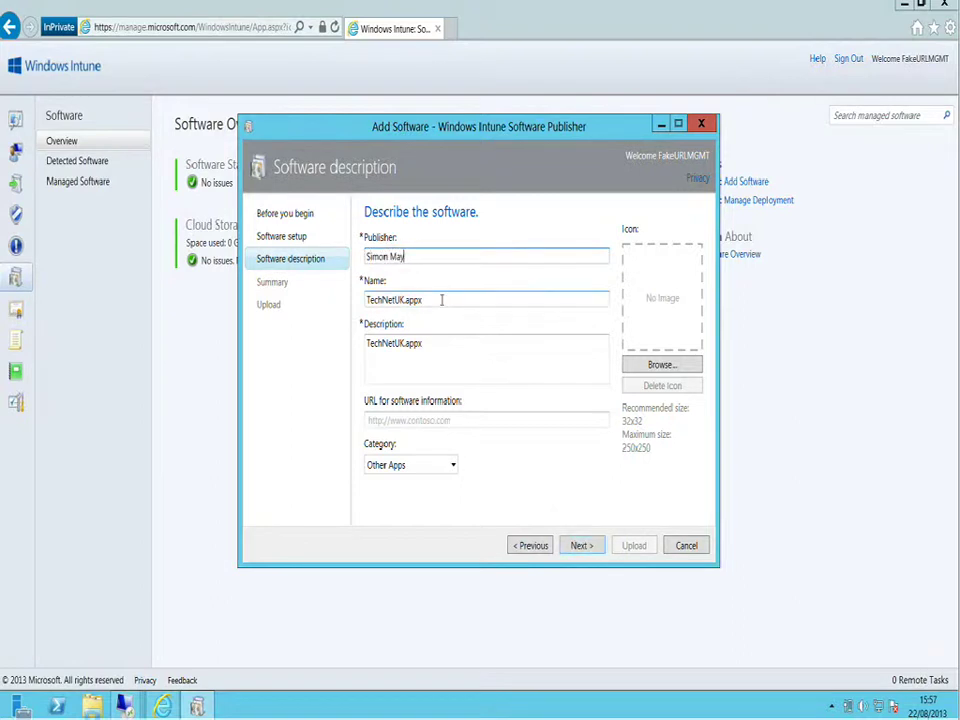
key("BackSpace")
key("BackSpace")
key("BackSpace")
key("BackSpace")
key("BackSpace")
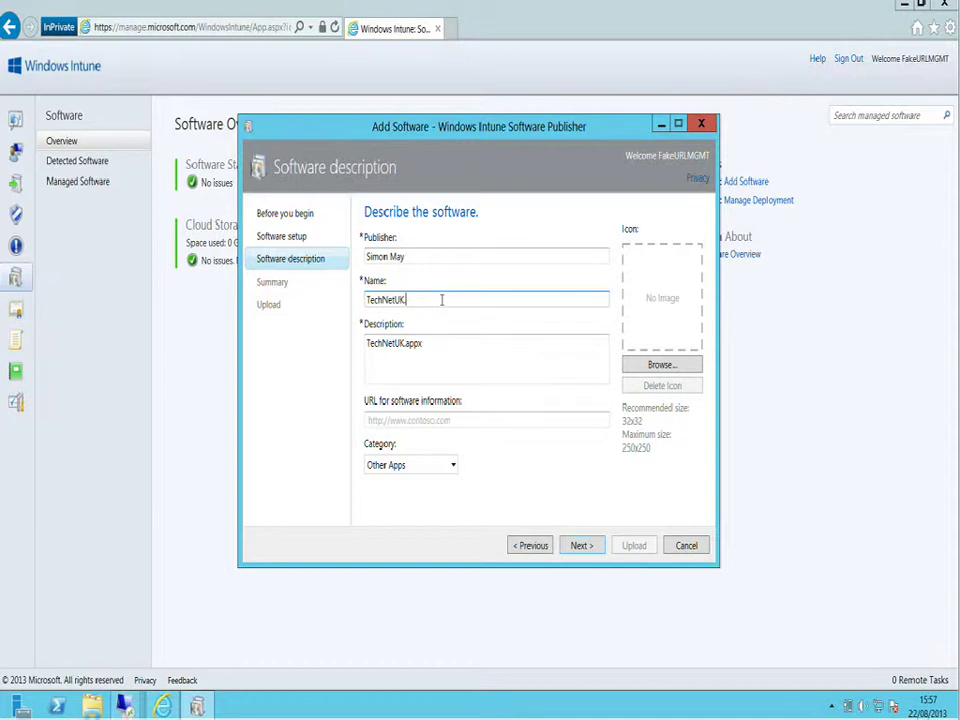
key("BackSpace")
Replace the description with 'This is the best app evah!'.
left_click(444, 339)
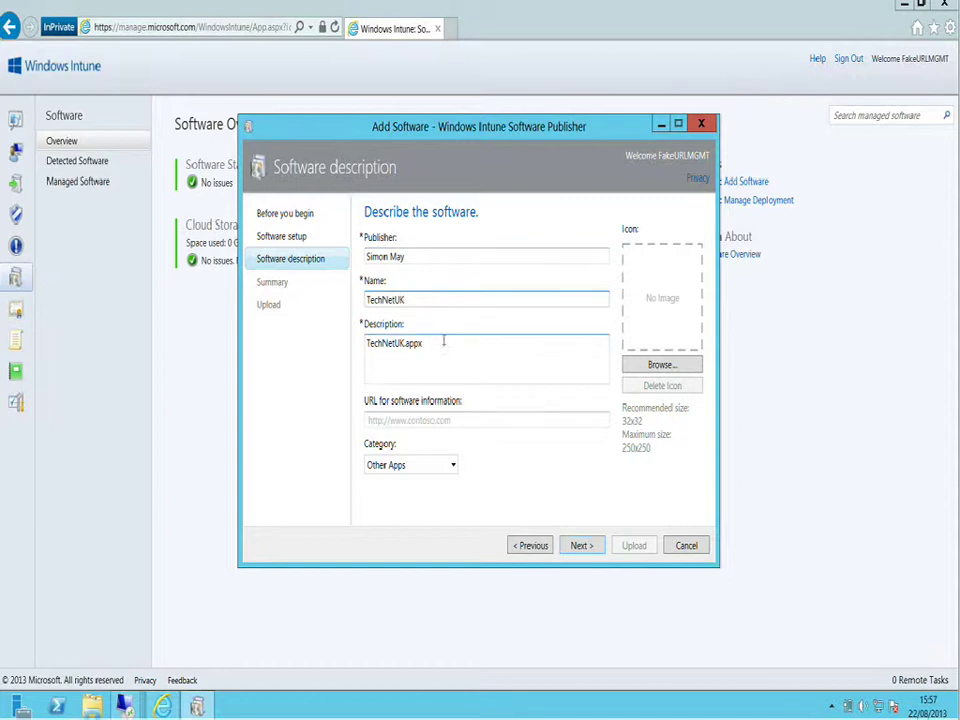
key("ctrl+a")
type("This is ")
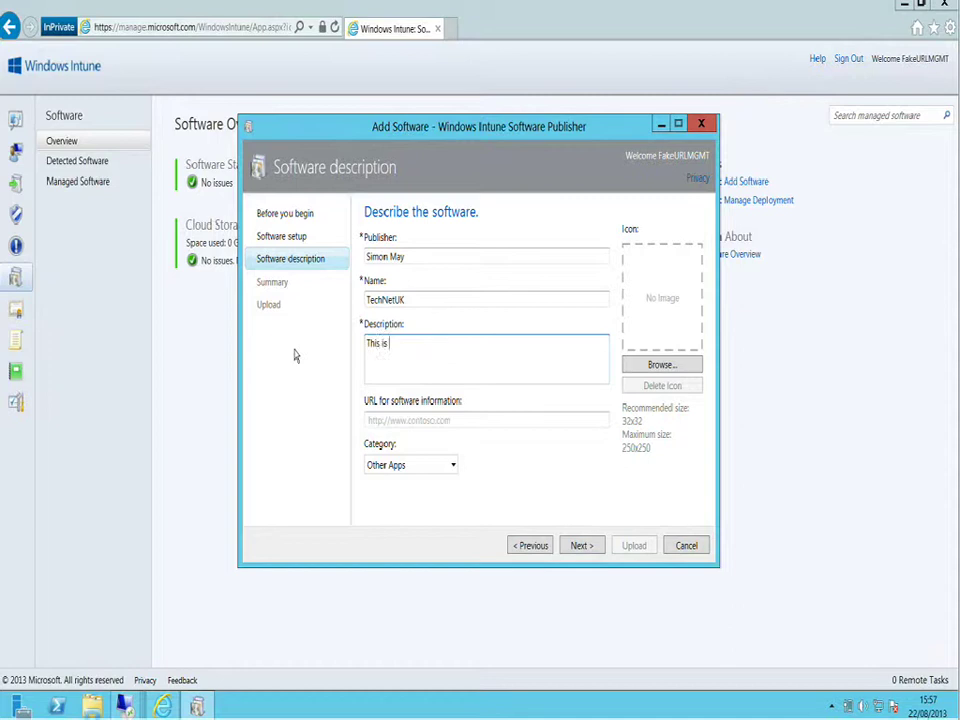
type("the best app evah!")
left_click(463, 421)
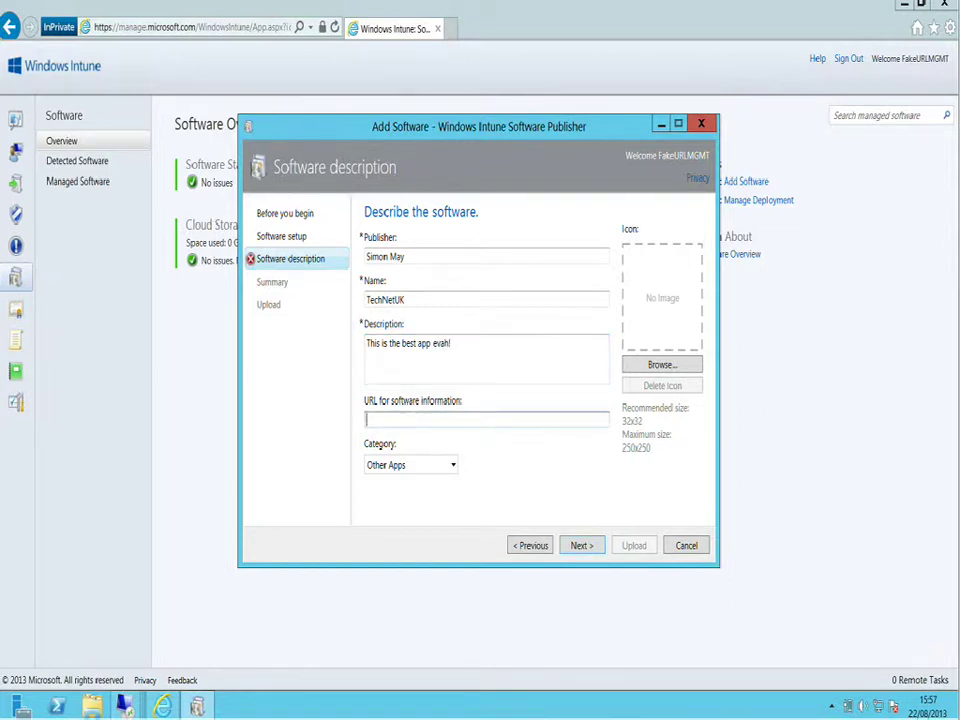
type("http://contoso.com")
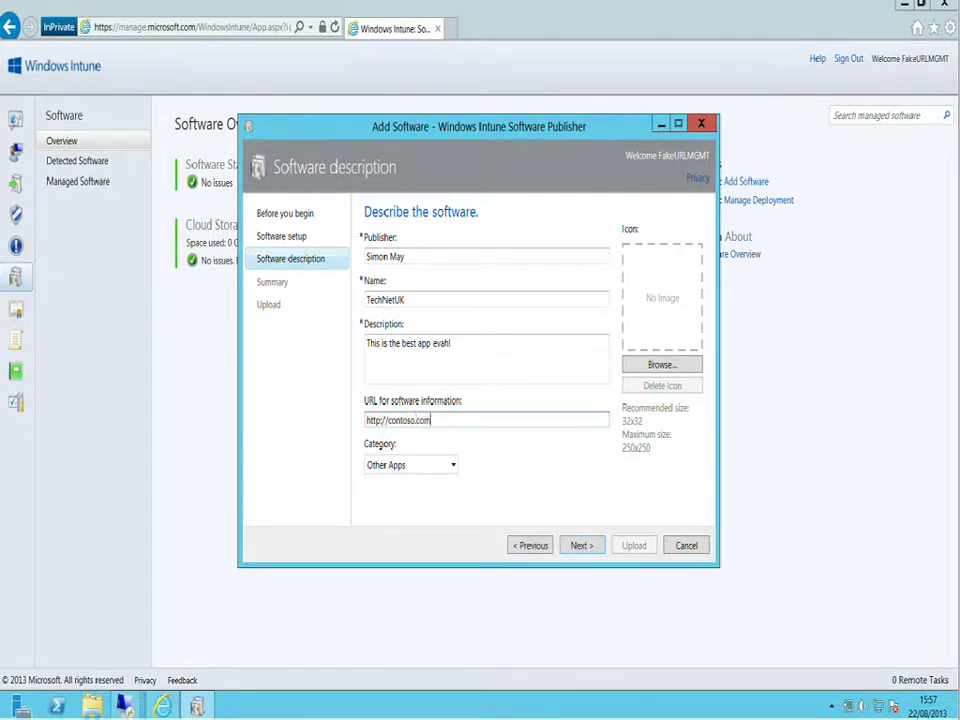
left_click(443, 468)
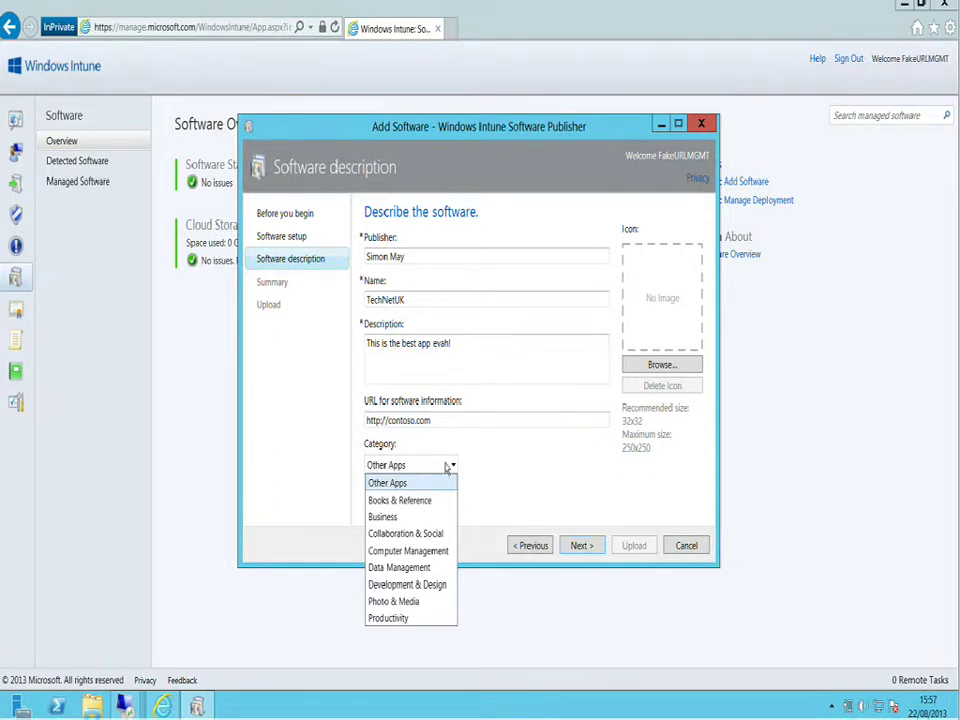
left_click(413, 518)
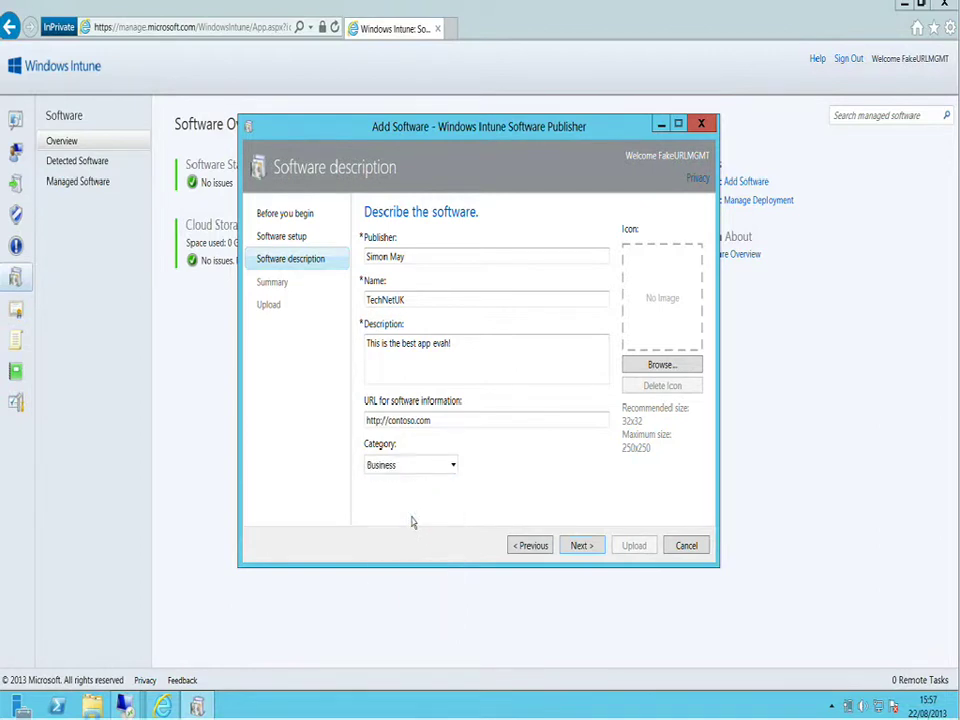
left_click(660, 365)
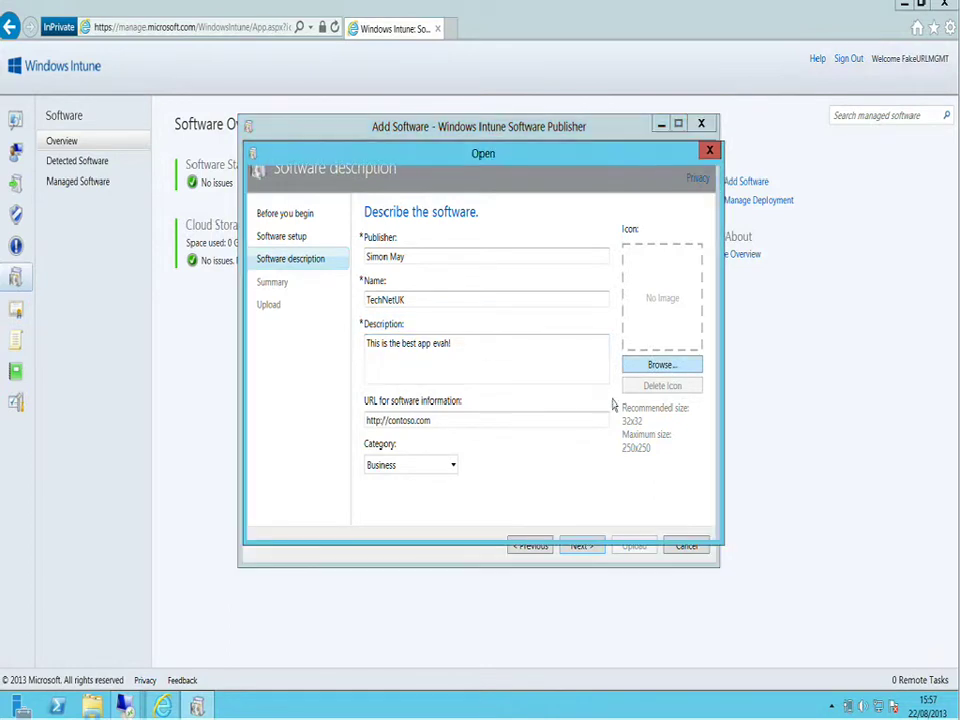
left_click(681, 516)
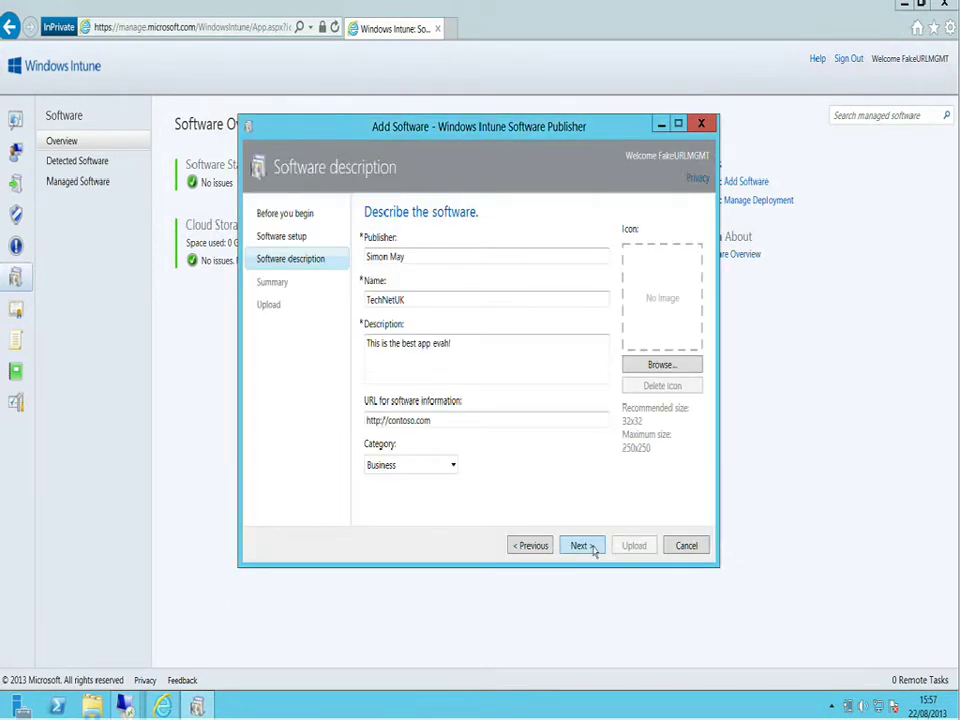
left_click(582, 545)
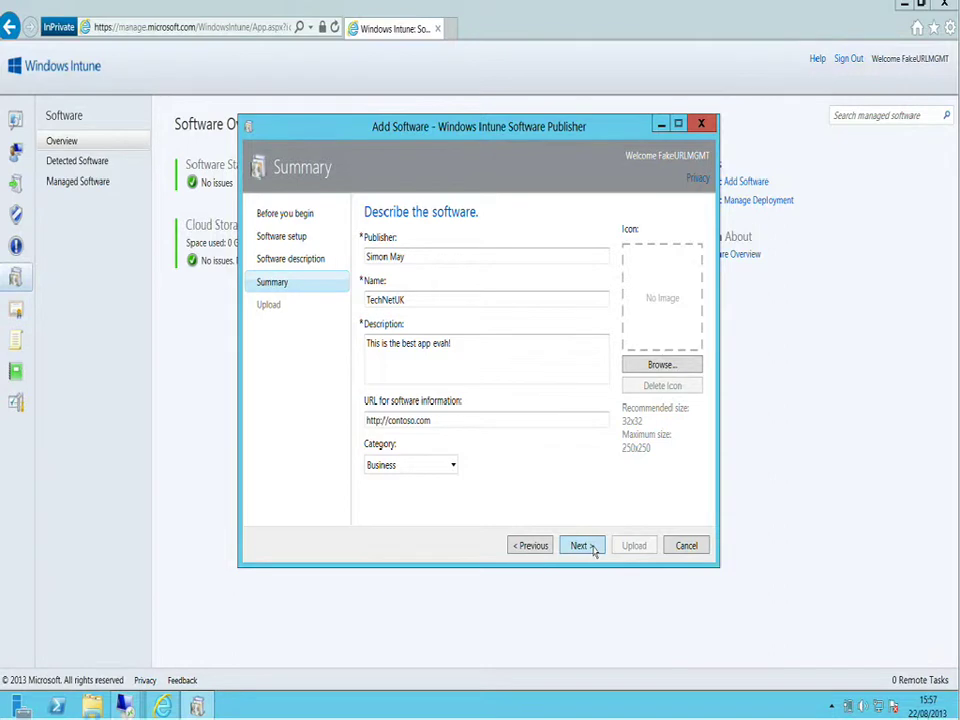
Upload the TechNetUK package and wait until the upload reports success.
left_click(645, 548)
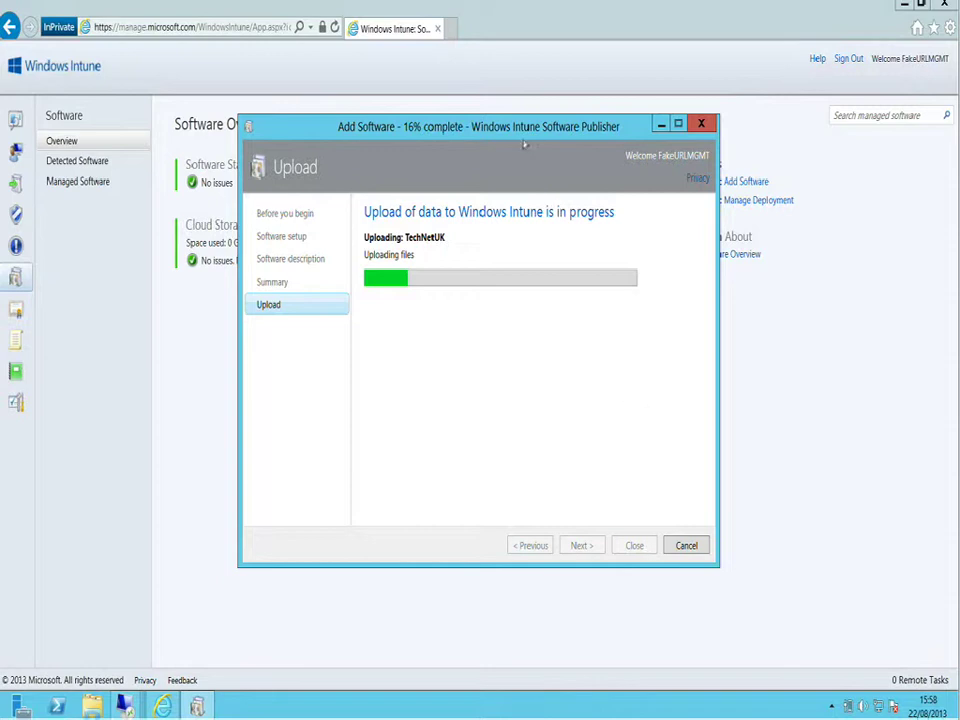
left_click_drag(528, 140, 576, 142)
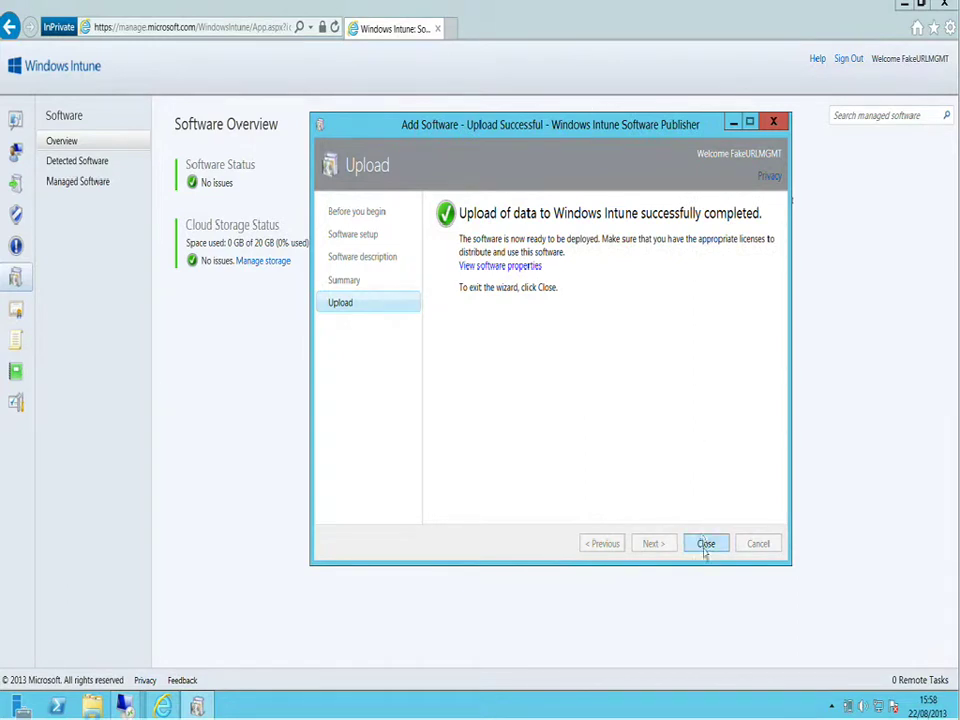
Close the wizard and view TechNetUK's details in the Managed Software list.
left_click(705, 544)
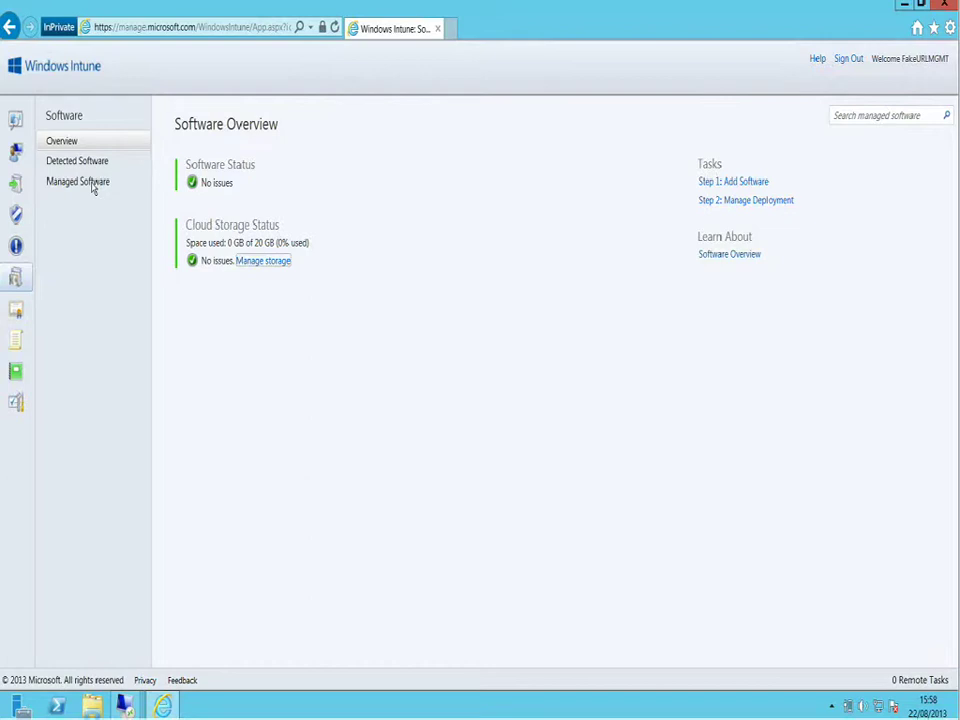
left_click(93, 186)
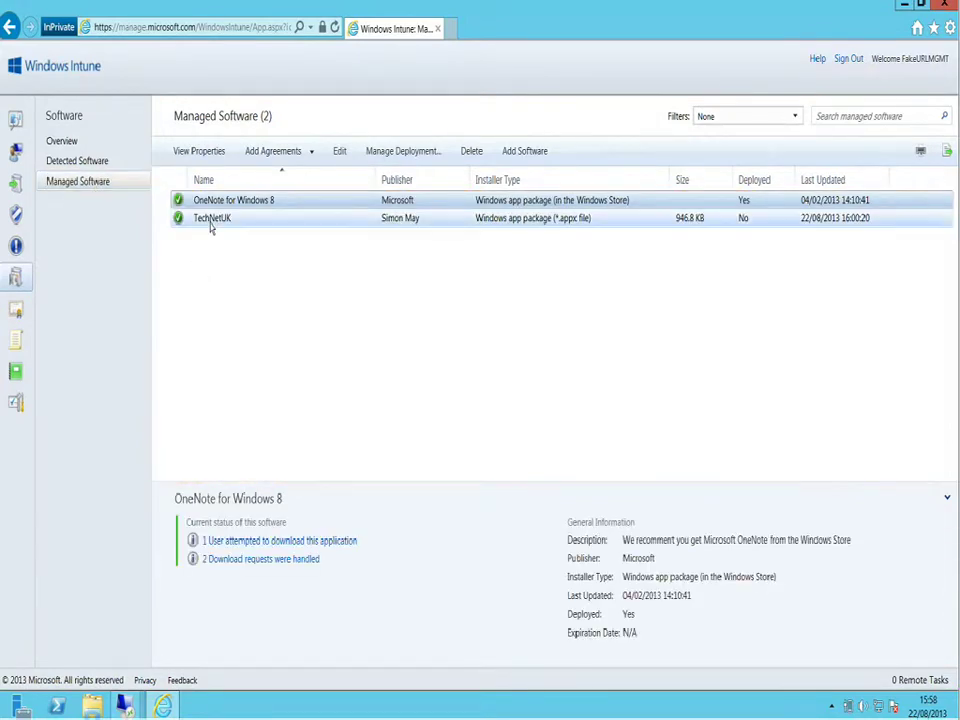
left_click(208, 227)
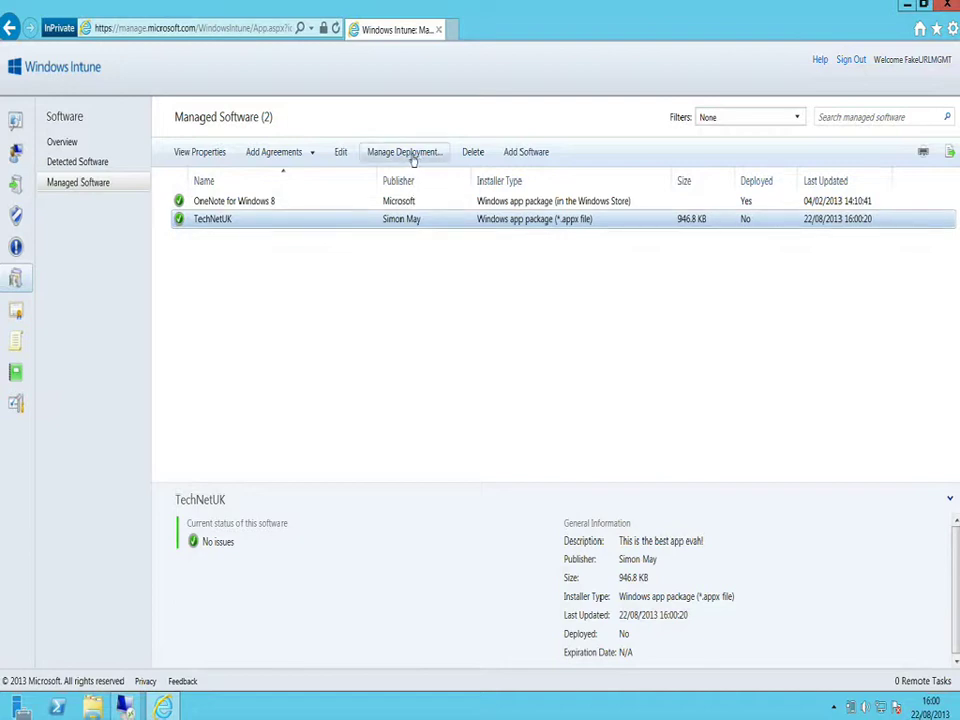
Add the Ungrouped Users group as the deployment target for TechNetUK.
left_click(405, 152)
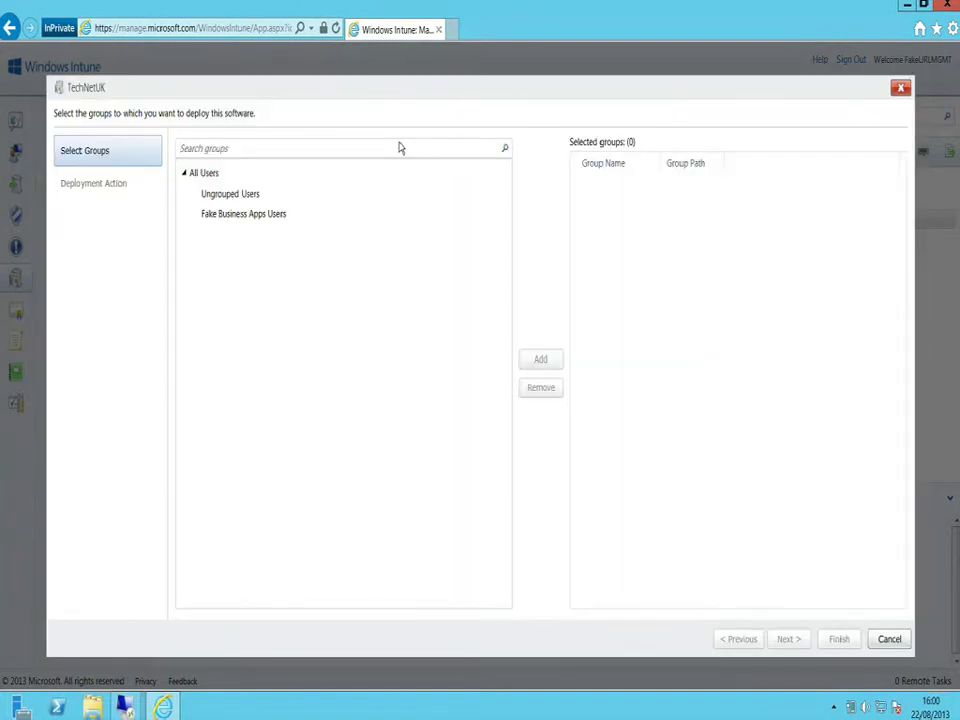
left_click(271, 198)
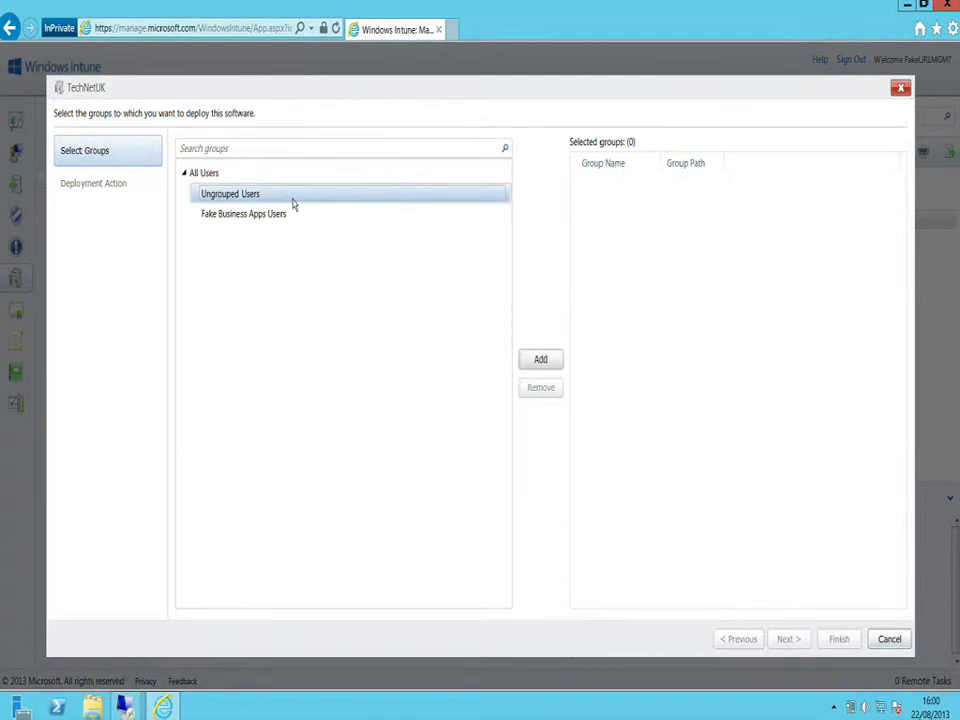
left_click(288, 219)
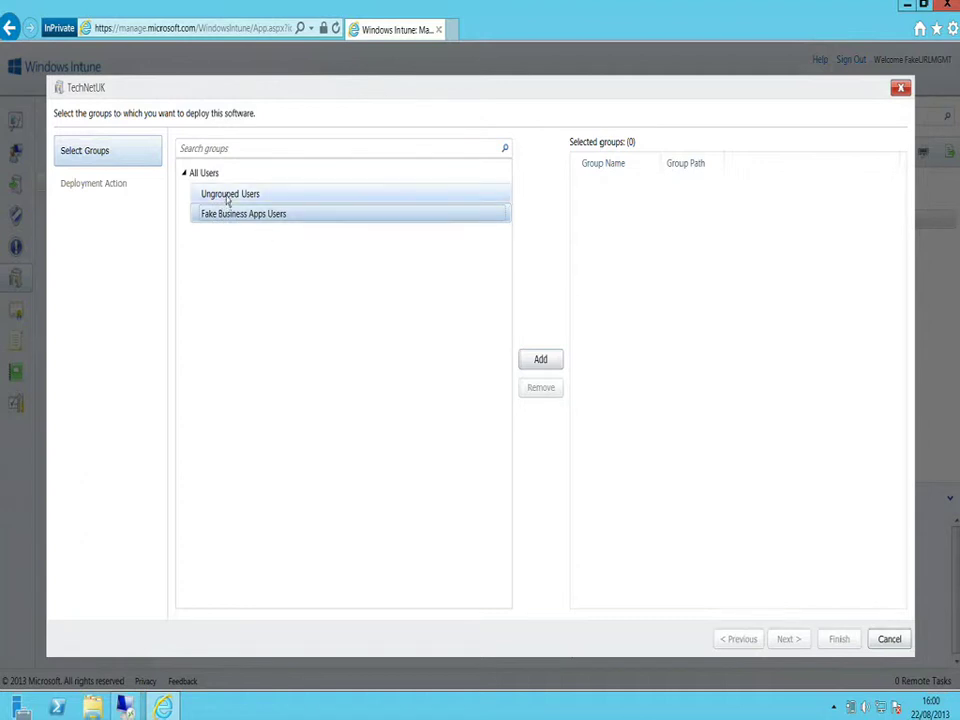
left_click(228, 198)
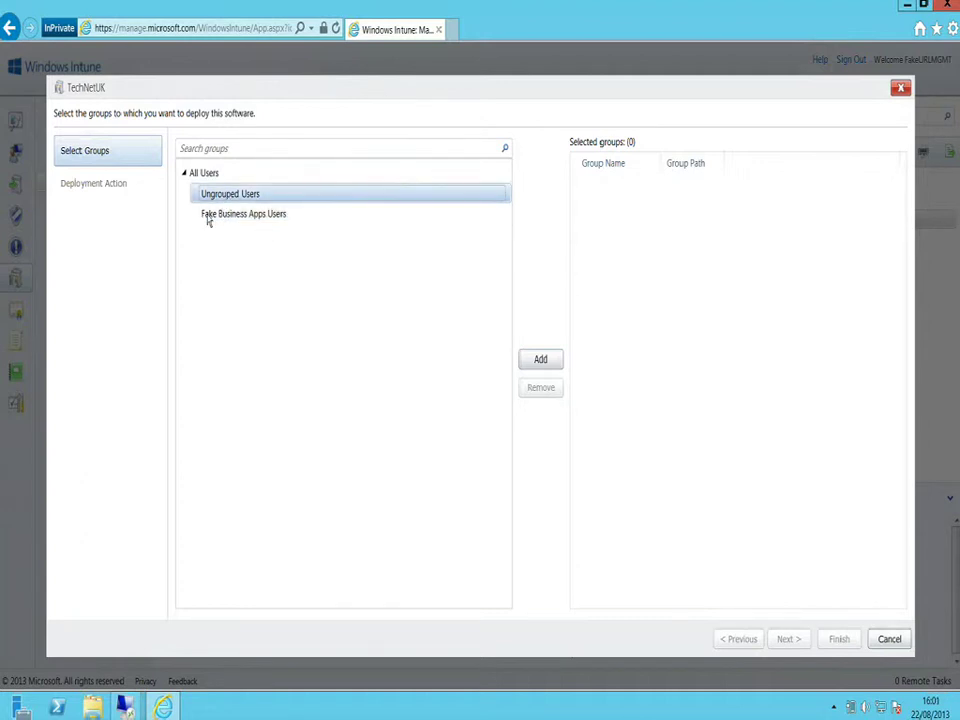
left_click(545, 362)
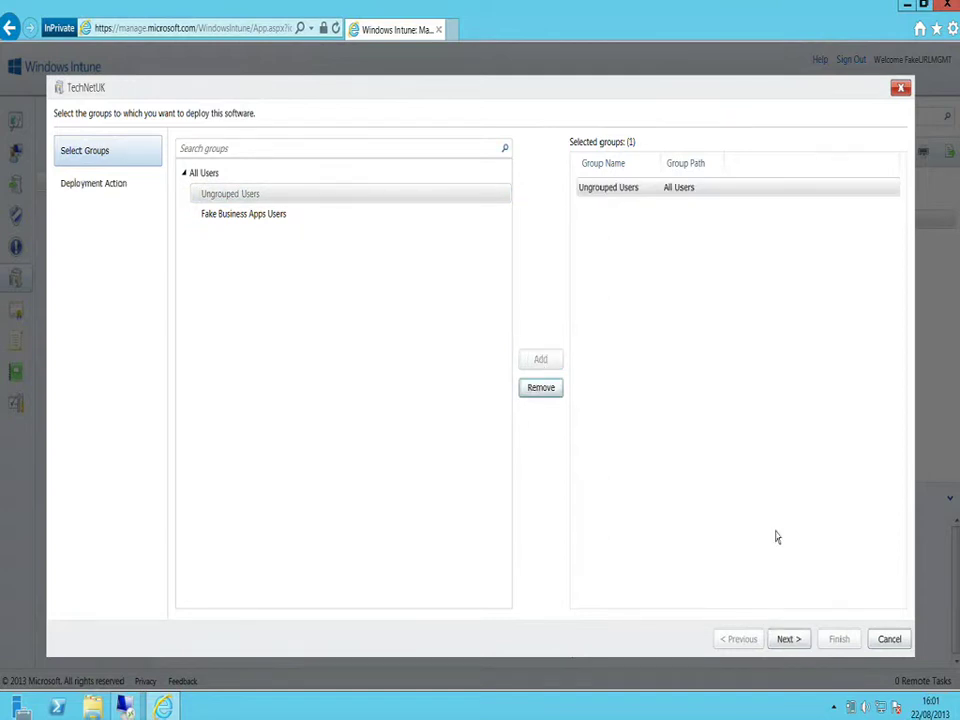
left_click(787, 639)
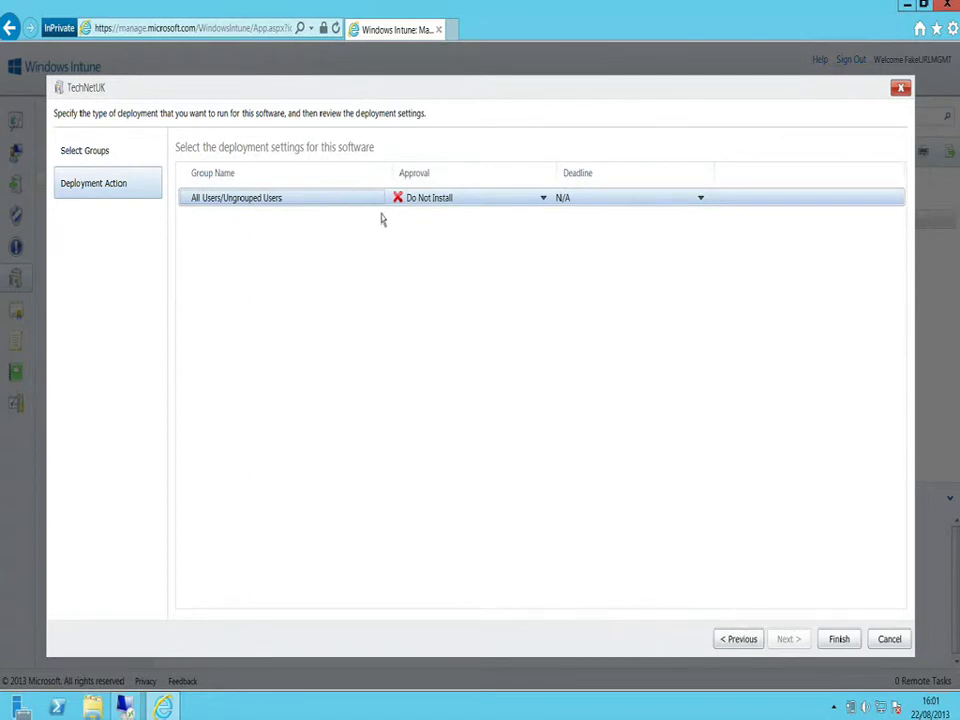
Set the Ungrouped Users approval to Available Install and finish the deployment.
left_click(542, 199)
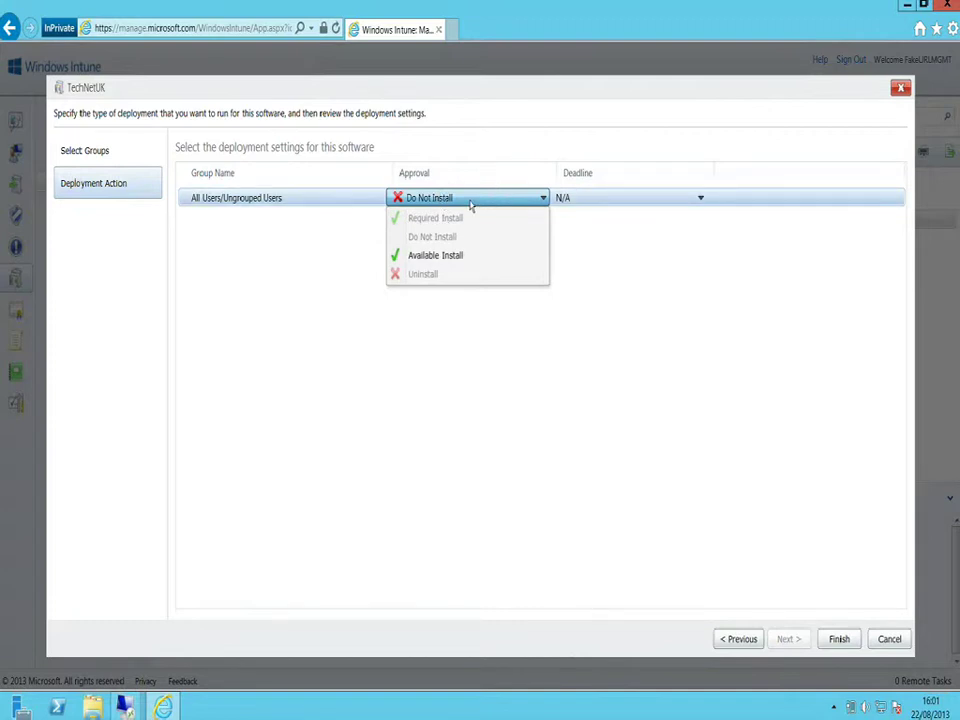
left_click(466, 259)
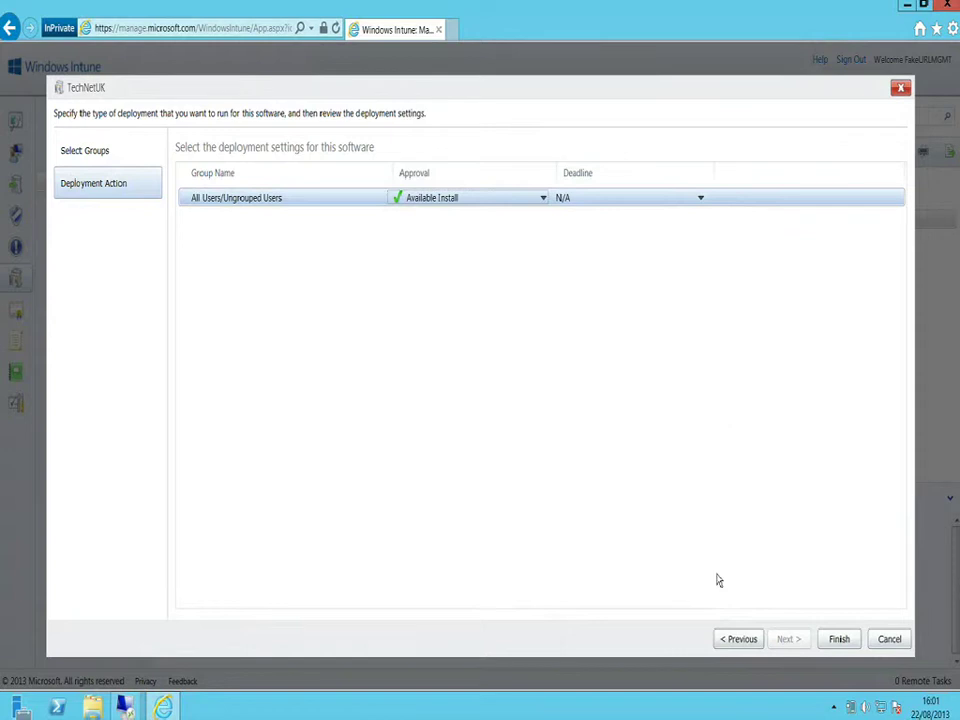
left_click(543, 198)
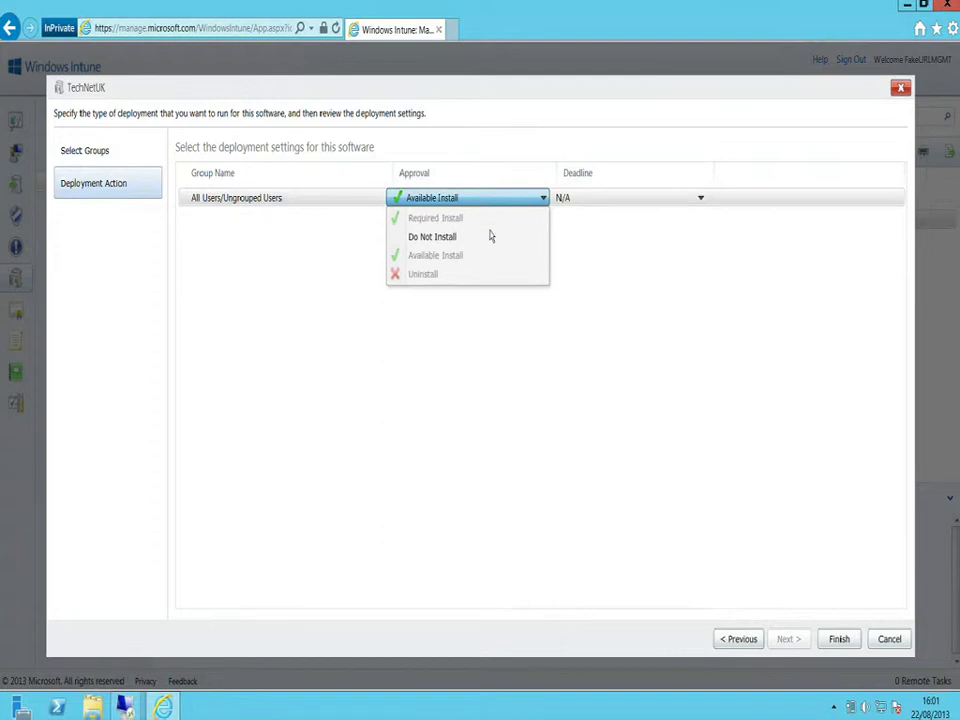
left_click(630, 289)
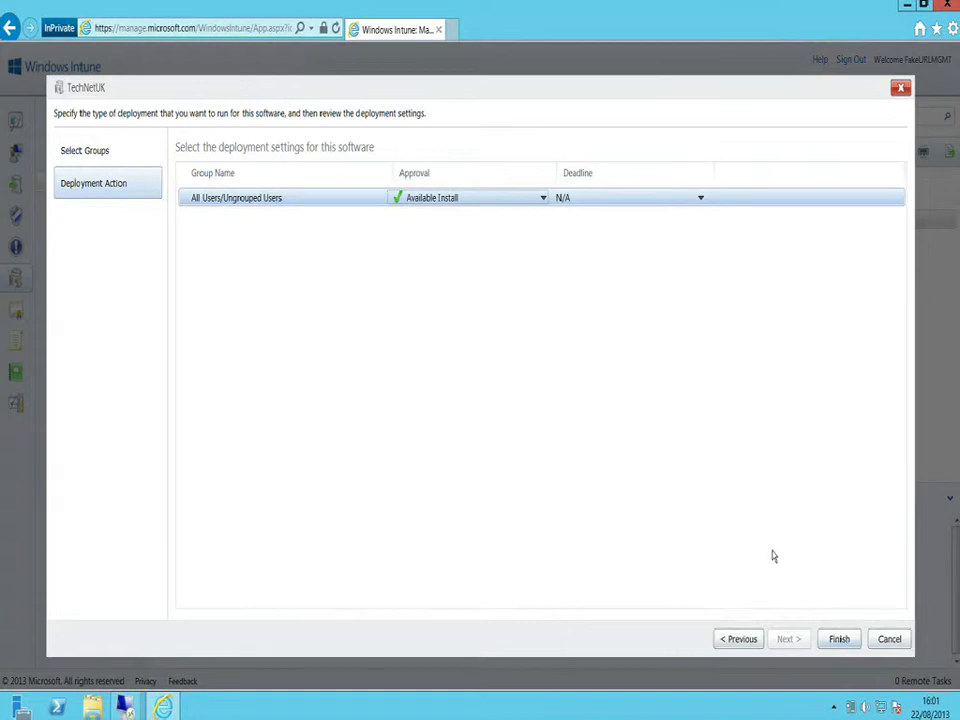
left_click(839, 640)
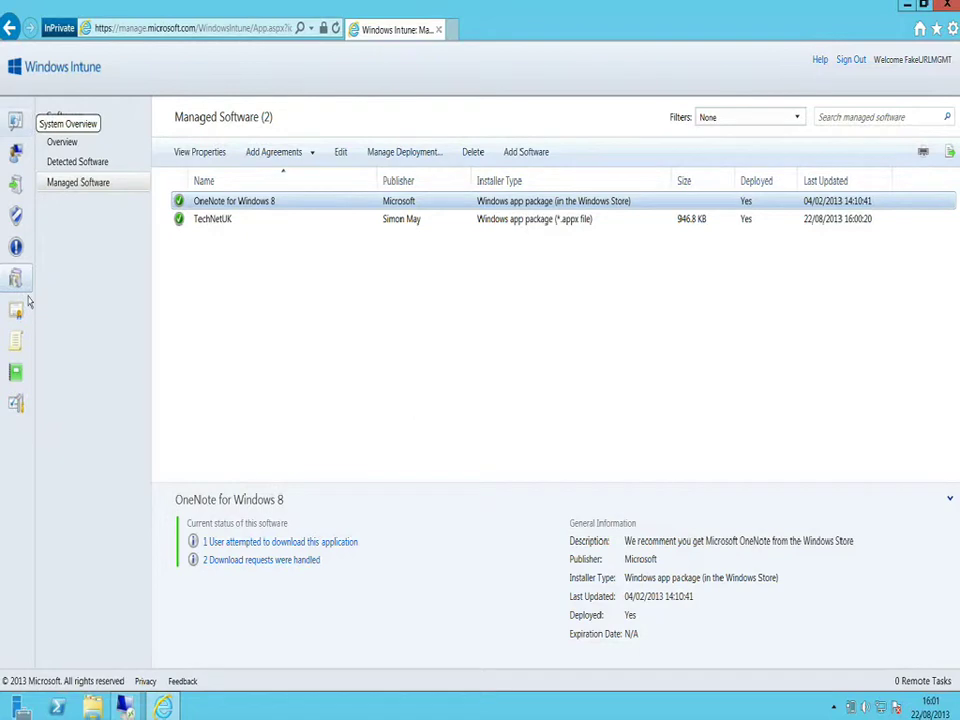
Review the Company Portal settings in the Administration workspace.
left_click(16, 406)
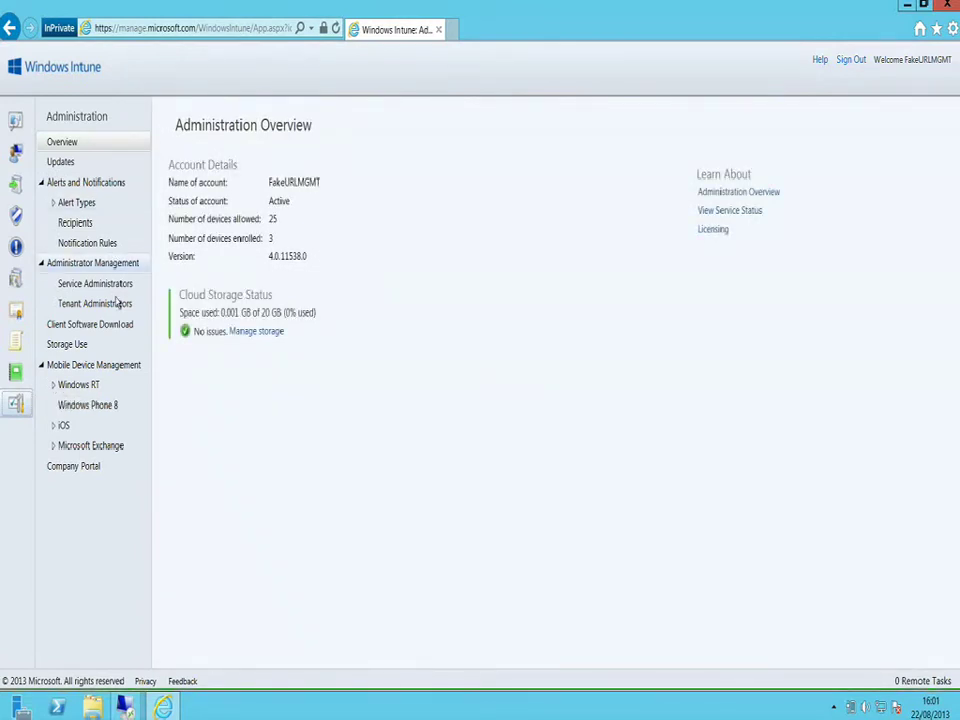
left_click(105, 465)
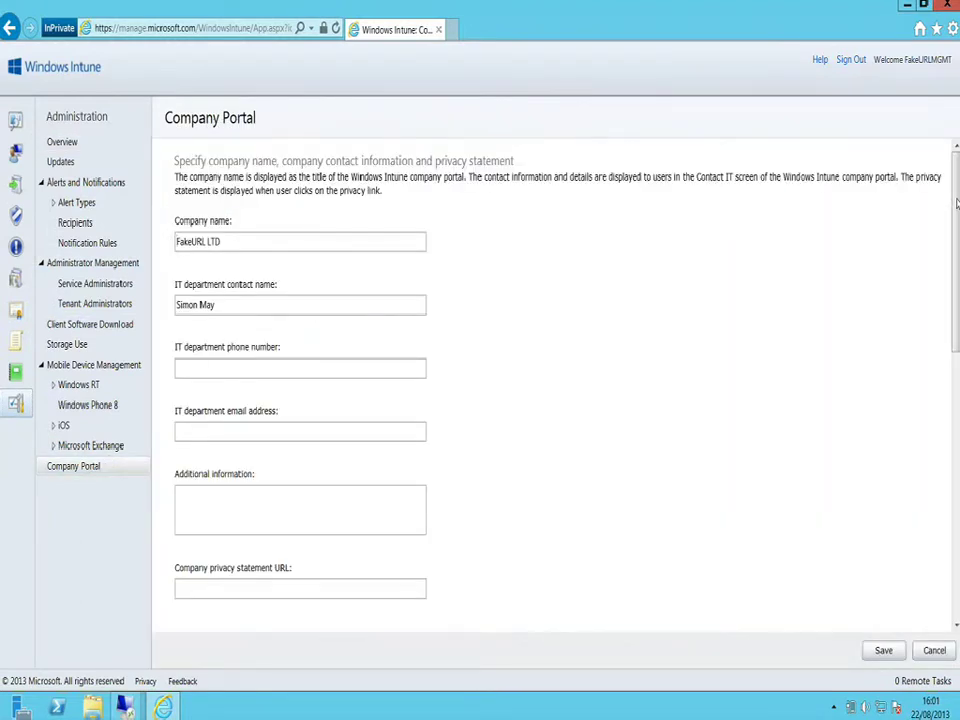
left_click_drag(956, 203, 955, 500)
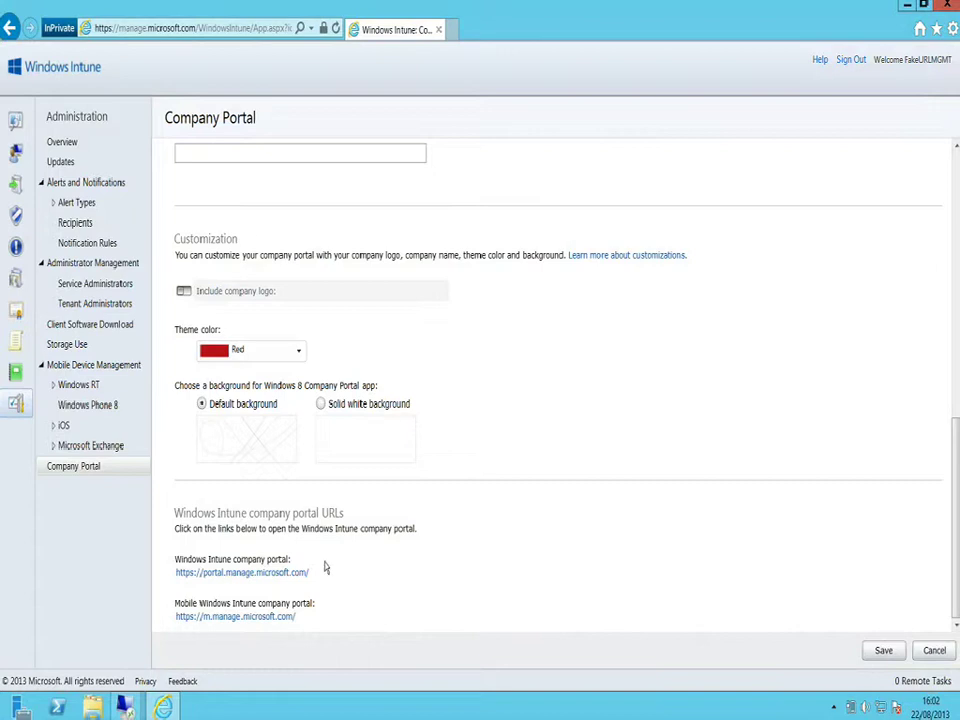
Show the members listed in the Ungrouped Users group's properties.
left_click(16, 153)
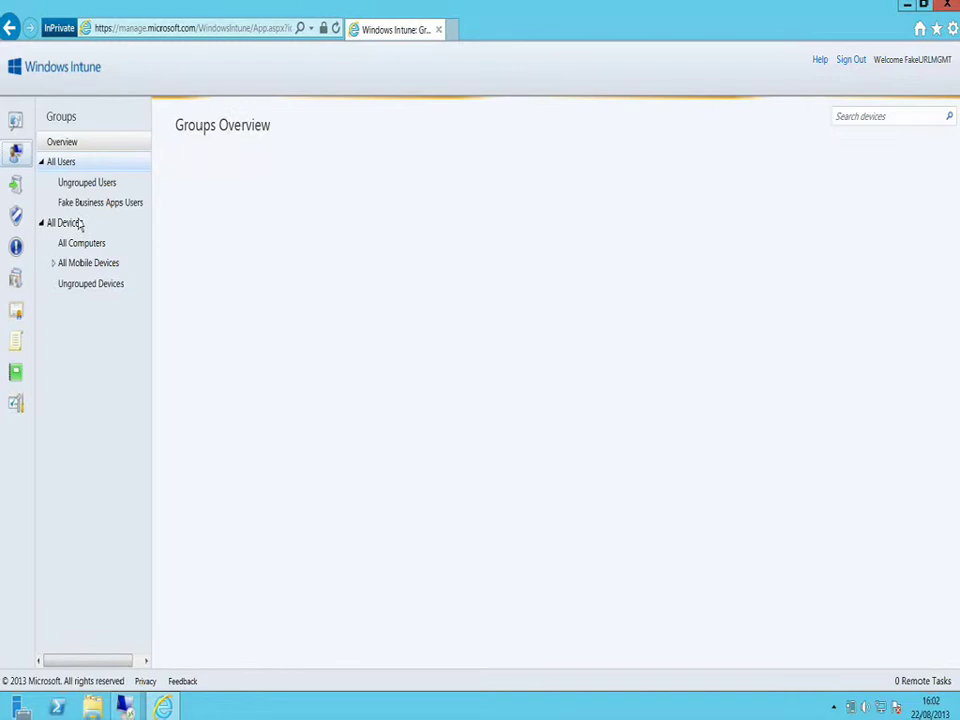
left_click(77, 185)
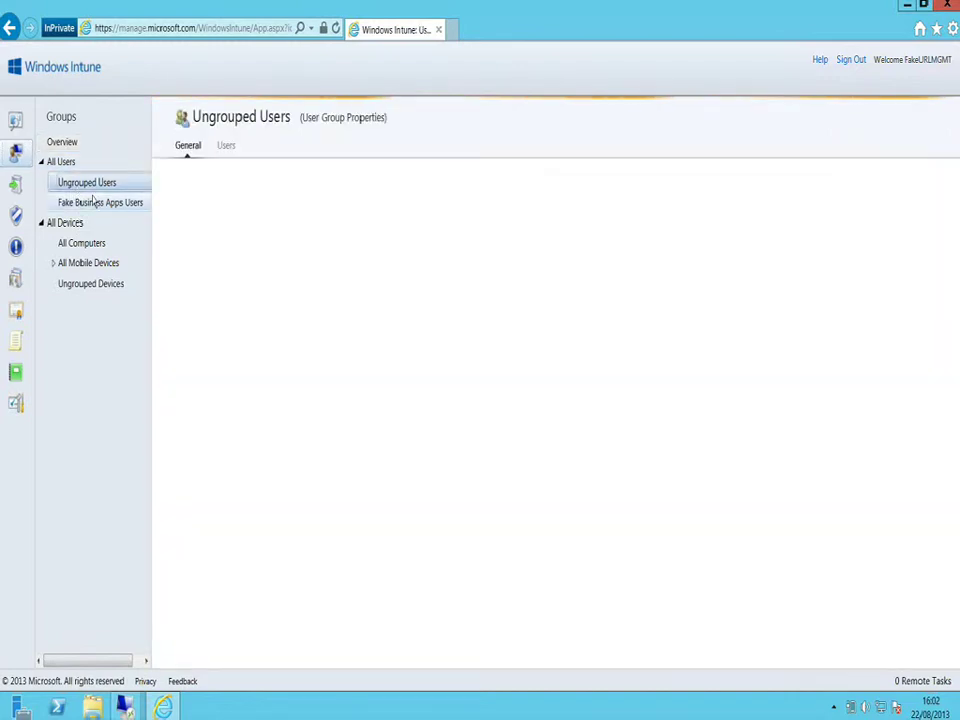
left_click(225, 147)
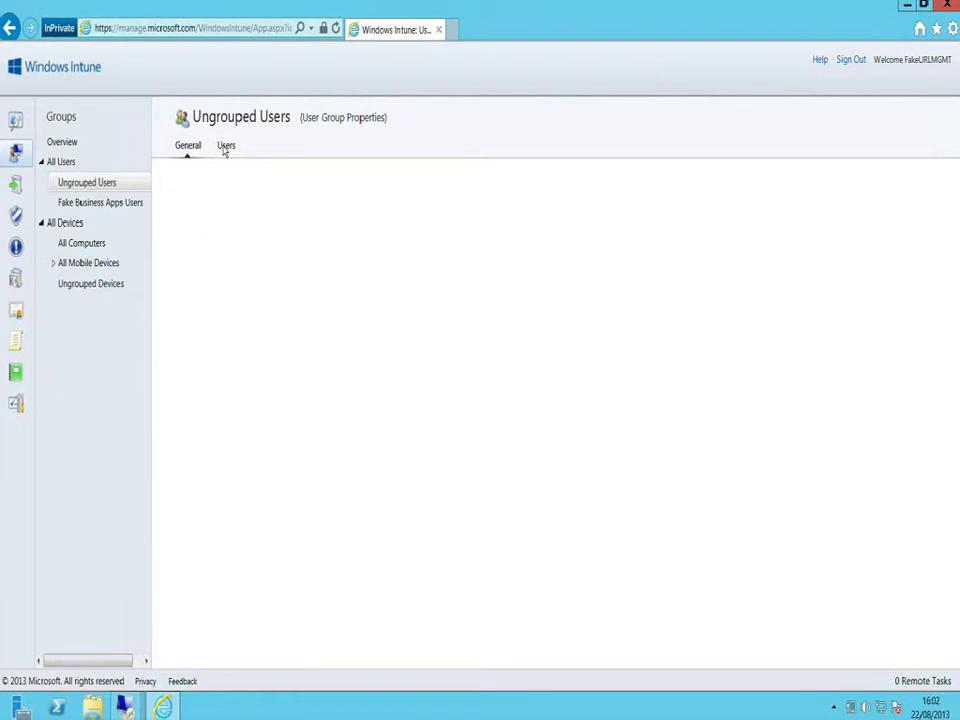
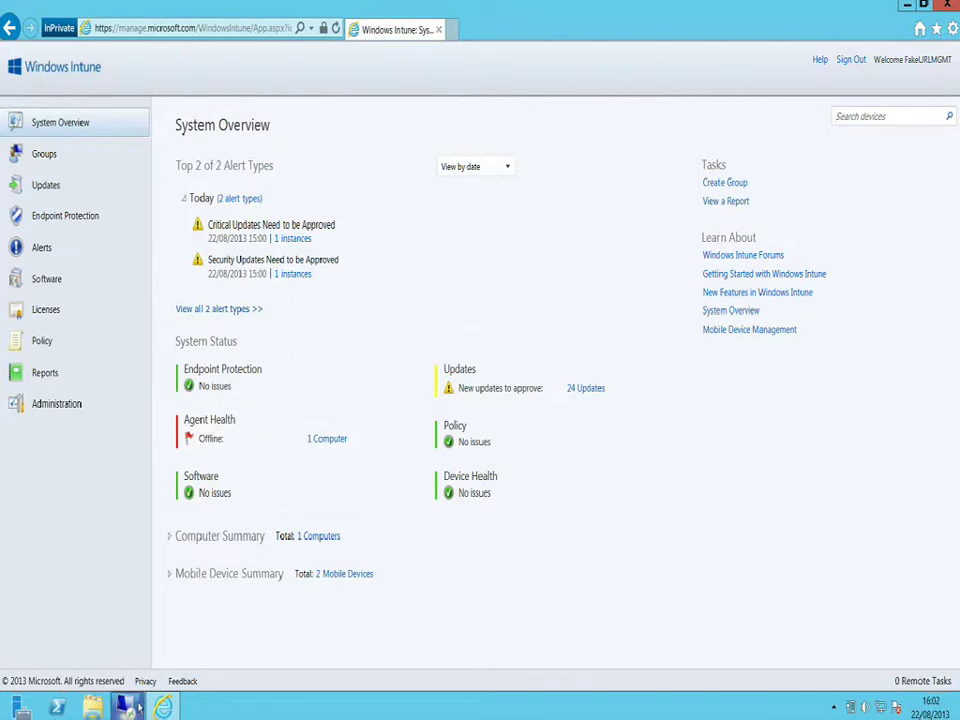
Leave the System Overview dashboard and bring up the open remote desktop sessions from the taskbar.
left_click(125, 708)
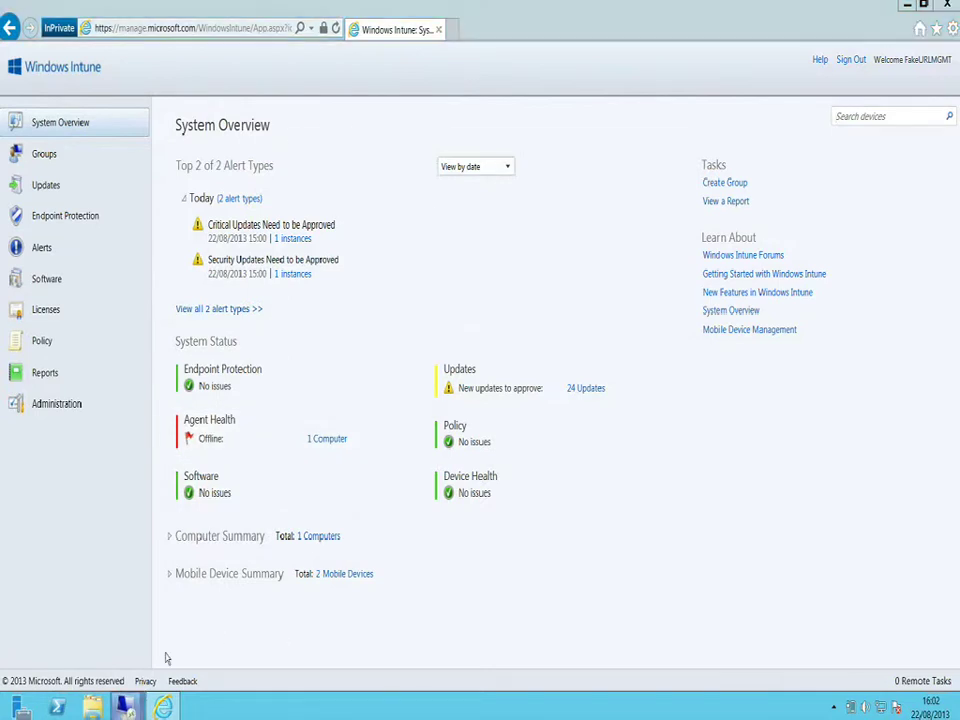
On the Windows 8 PC remote session, sign in to the Company Portal with the account e-mail and password.
left_click(336, 605)
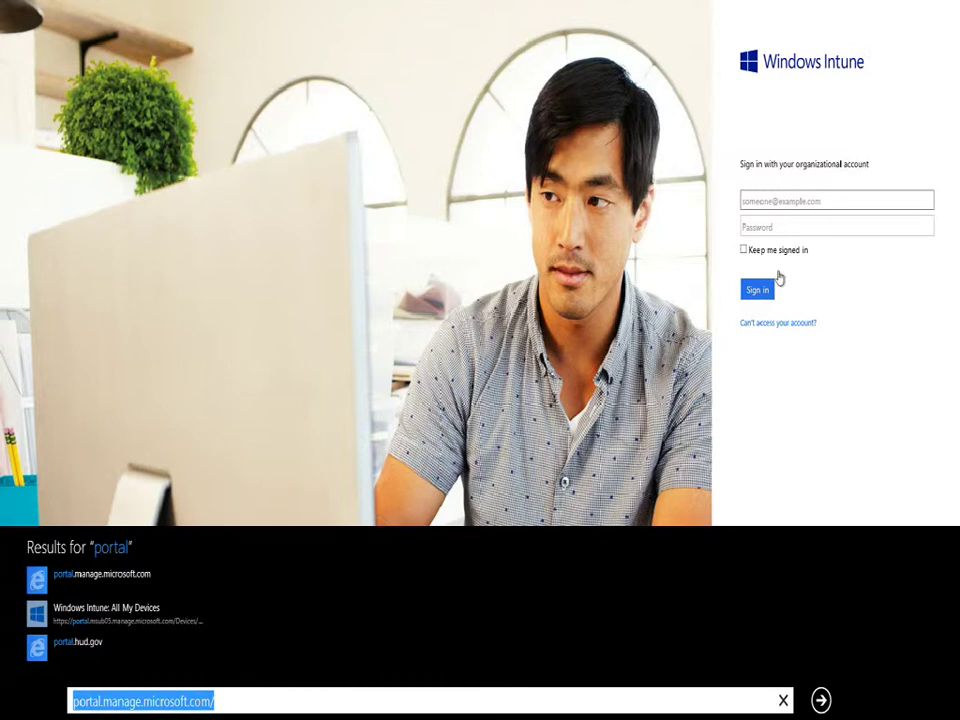
left_click(737, 242)
key("Tab")
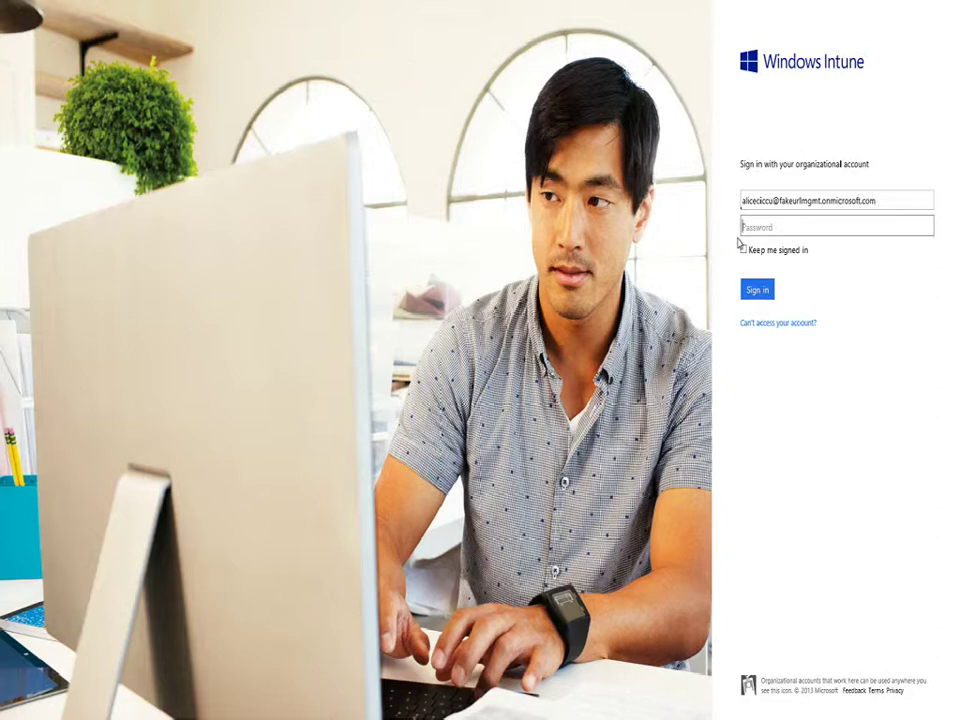
type("•••••••••")
left_click(751, 293)
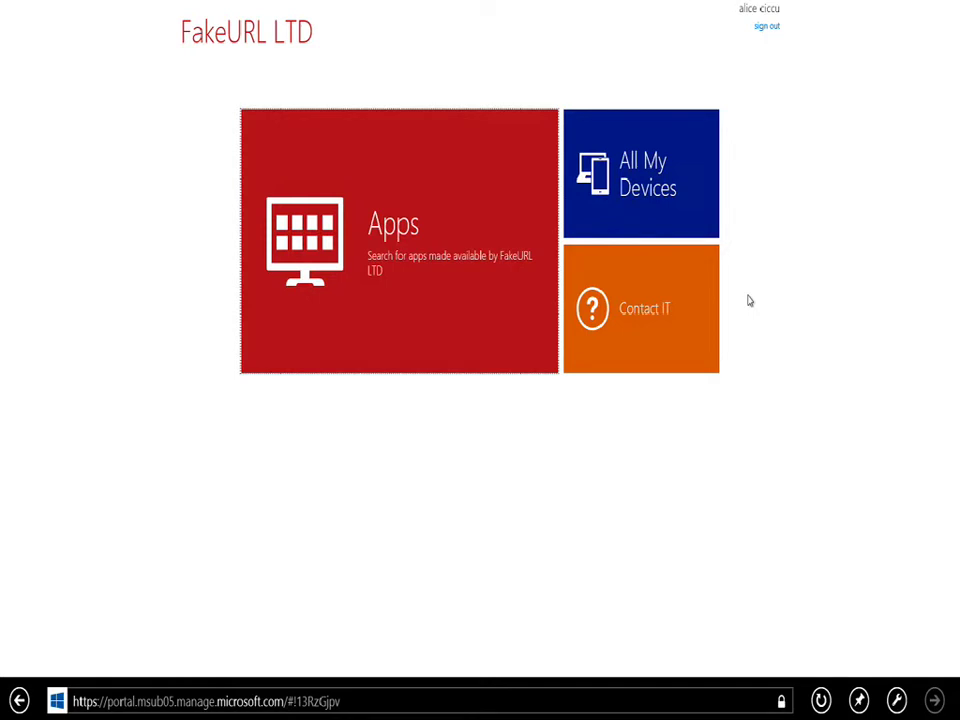
Open the empty Apps catalogue and skip the Company Portal app prompt.
left_click(492, 273)
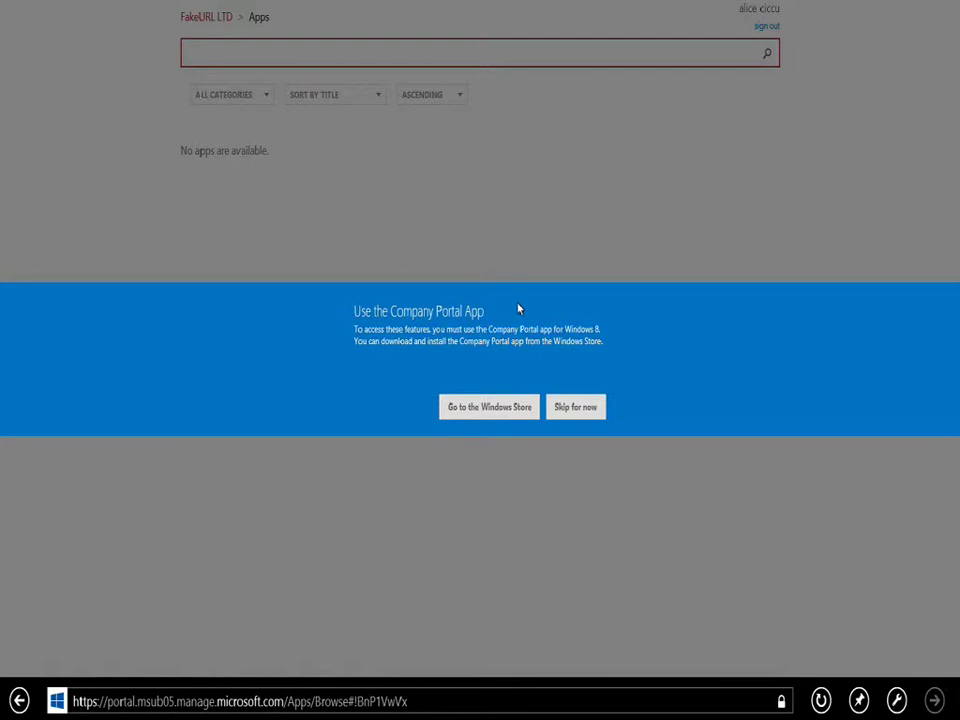
left_click(575, 405)
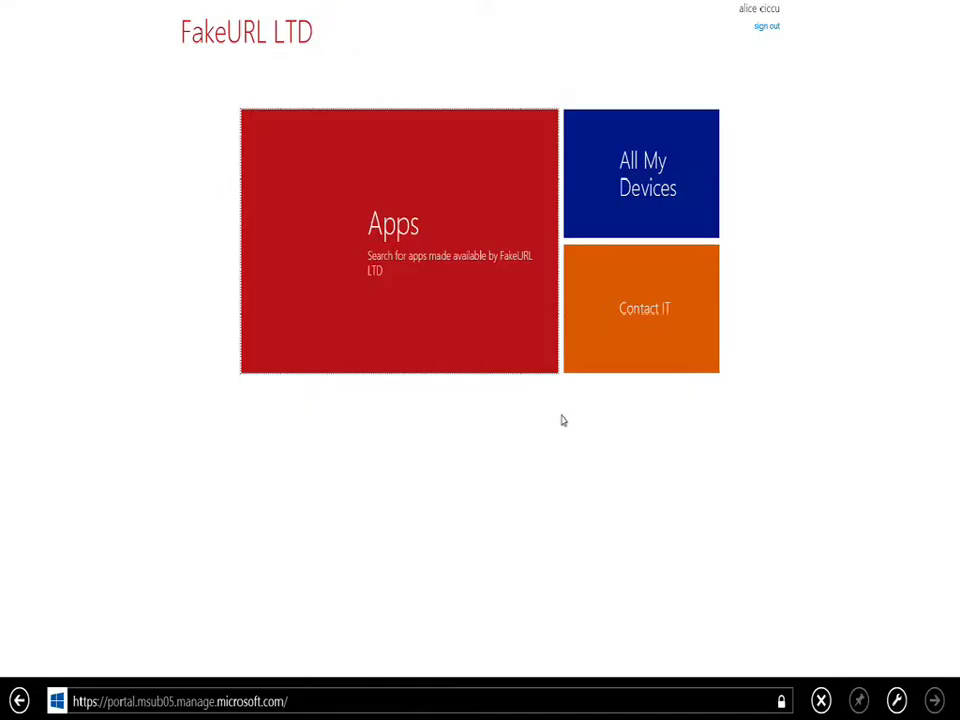
From All My Devices, choose Enroll your computer and start the enrollment software download.
left_click(612, 195)
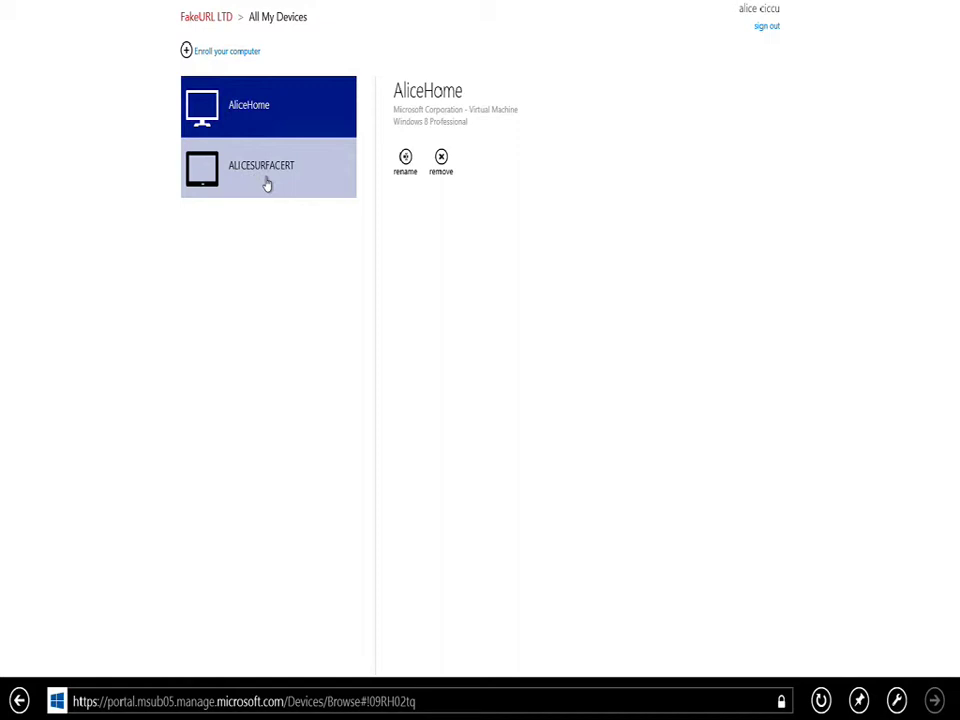
left_click(222, 58)
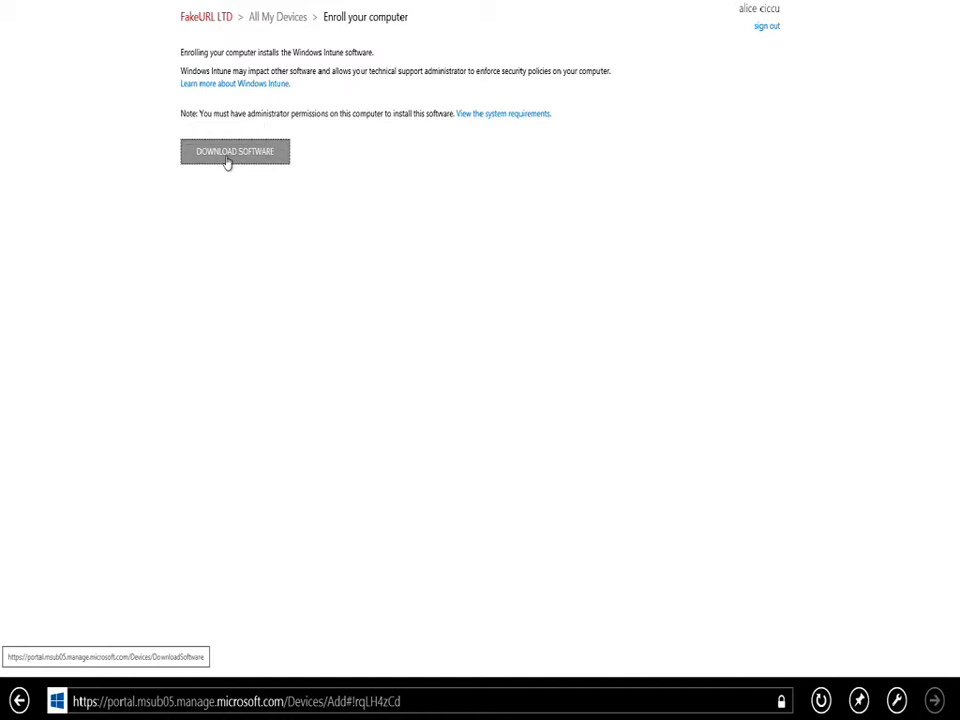
left_click(228, 160)
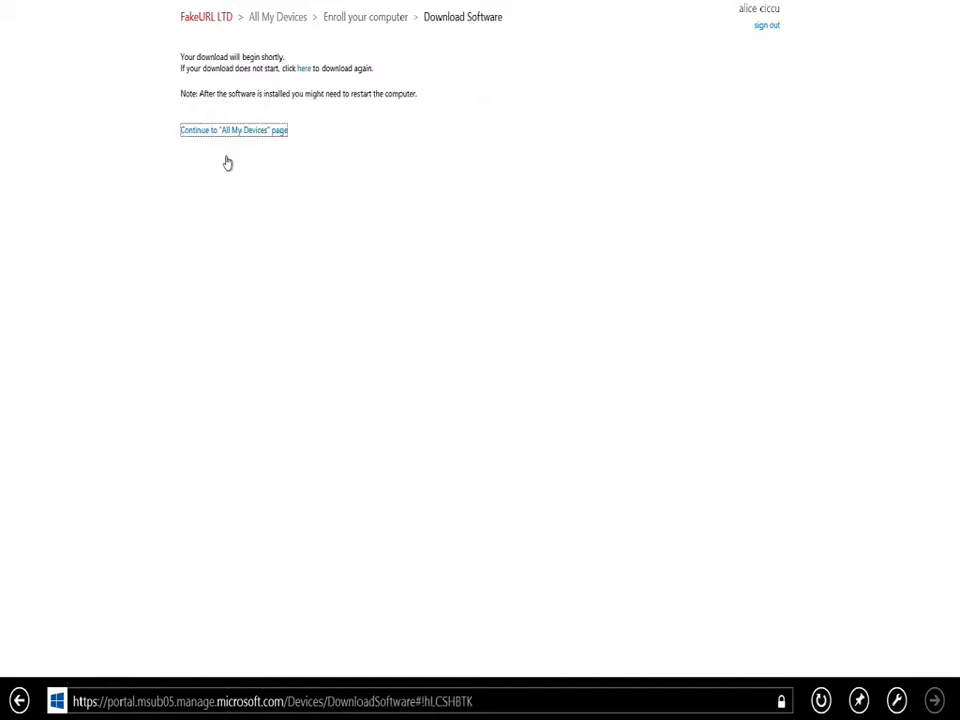
Run the downloaded Windows_Intune_Setup.exe from the download notification bar.
left_click(786, 651)
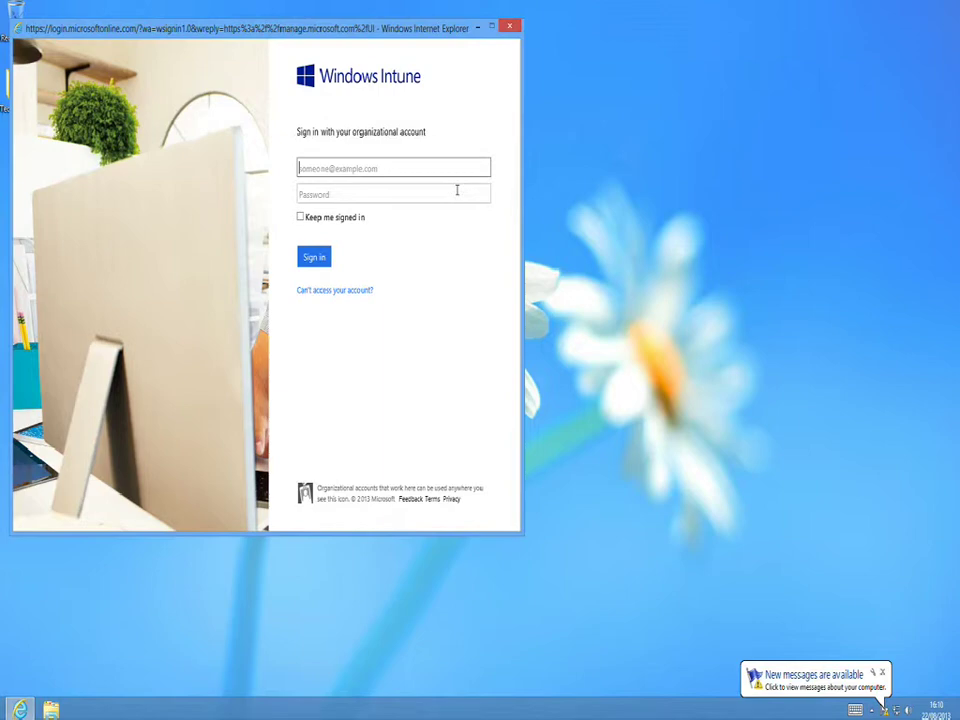
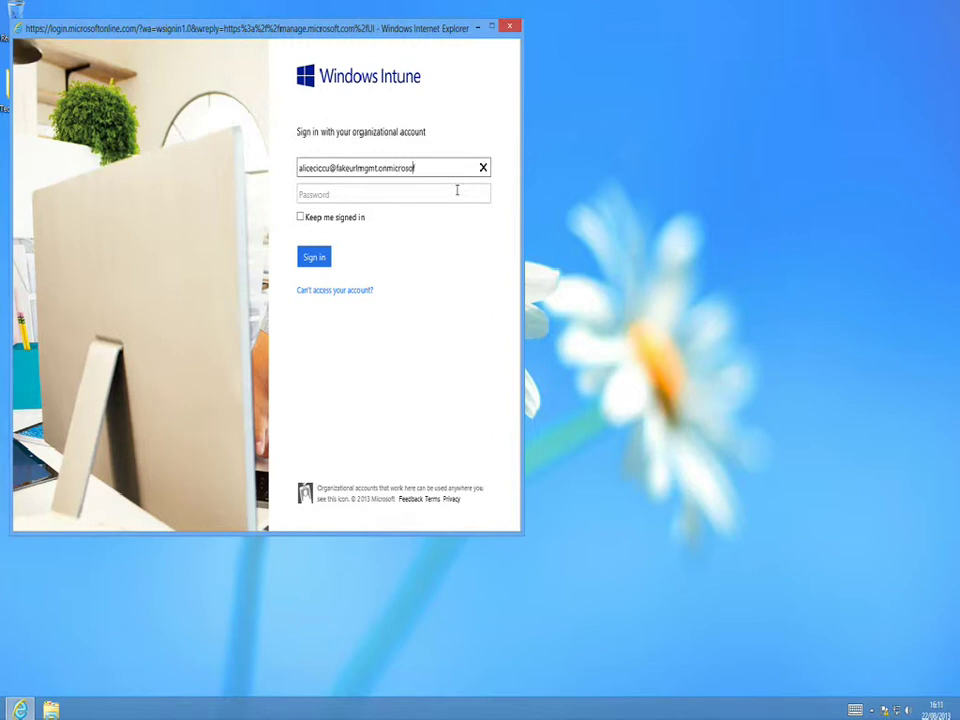
Sign in to the setup's organizational account prompt with the work e-mail and password.
key("Tab")
type("******")
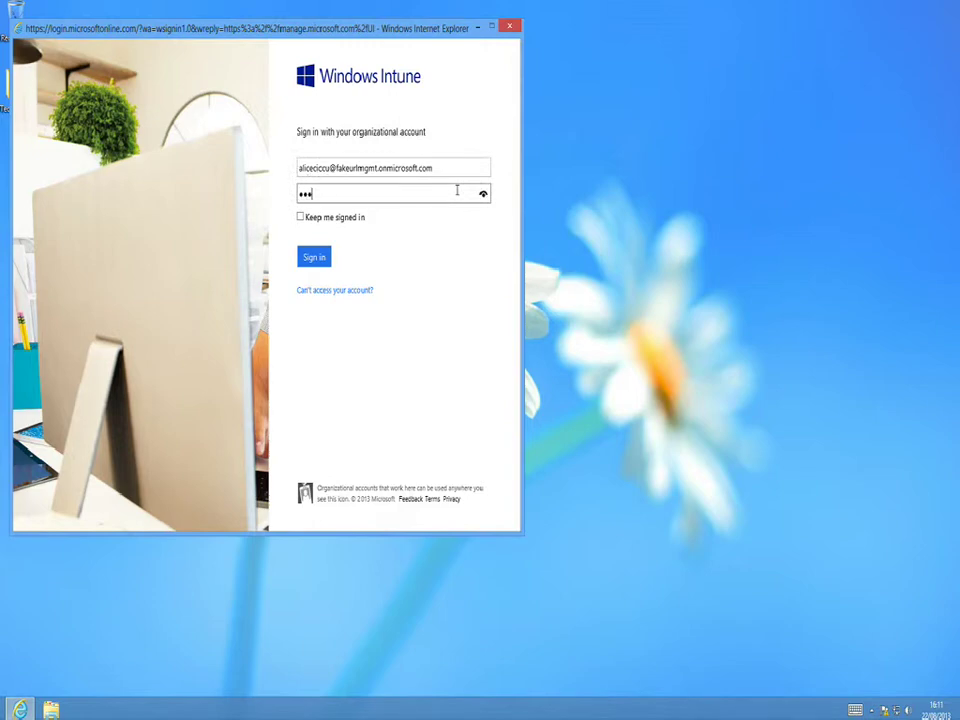
type("***")
key("Return")
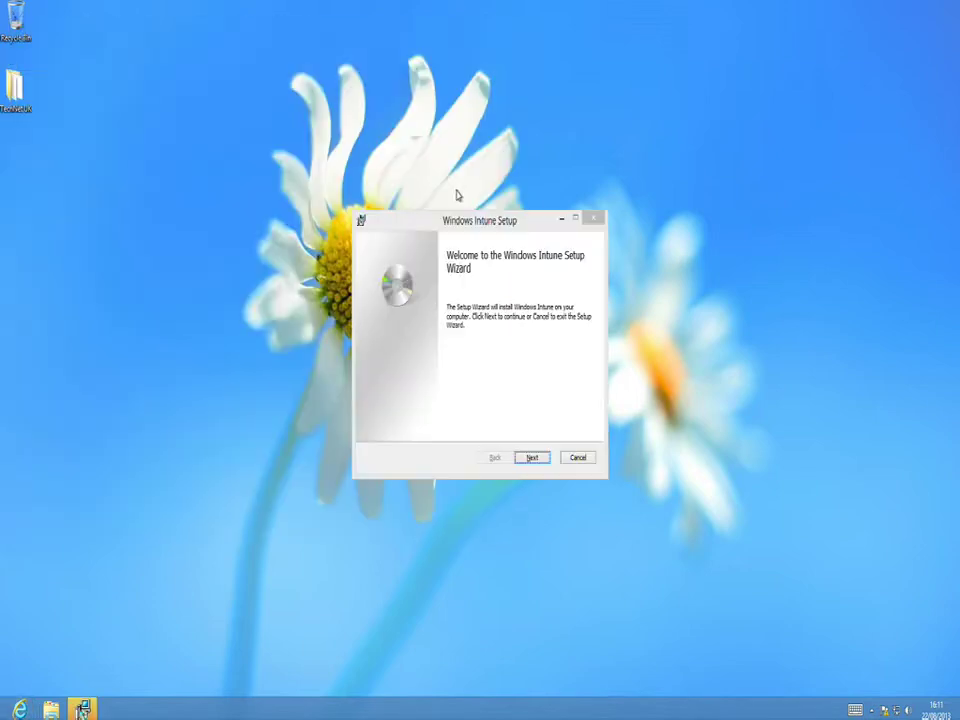
Install the Intune client, approving it with the administrator account credentials, and finish the wizard.
left_click(532, 458)
type("adm")
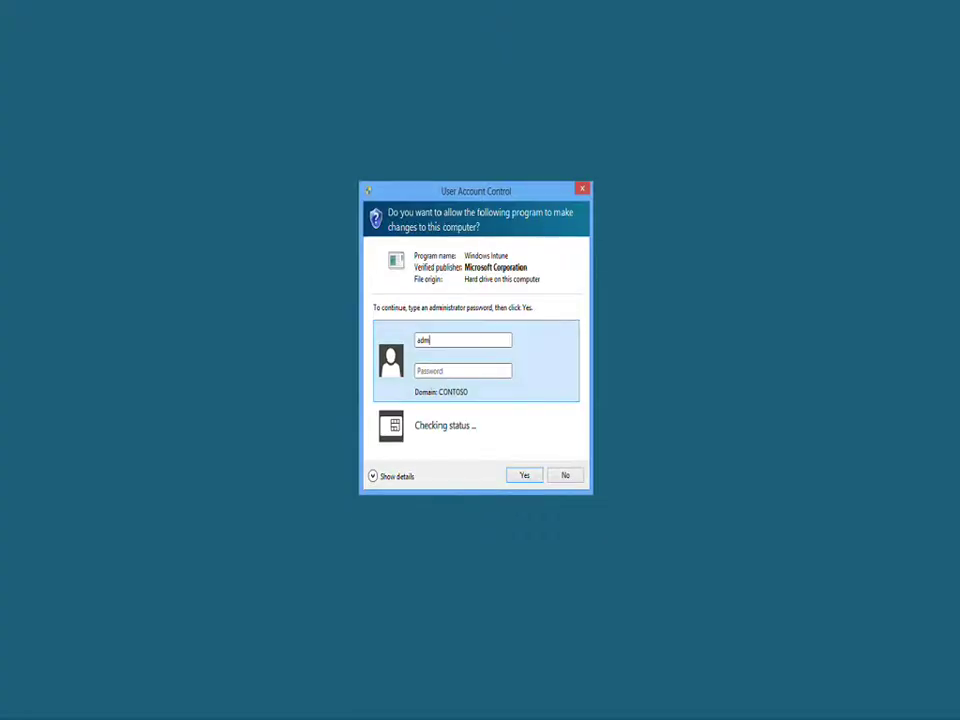
type("inistra")
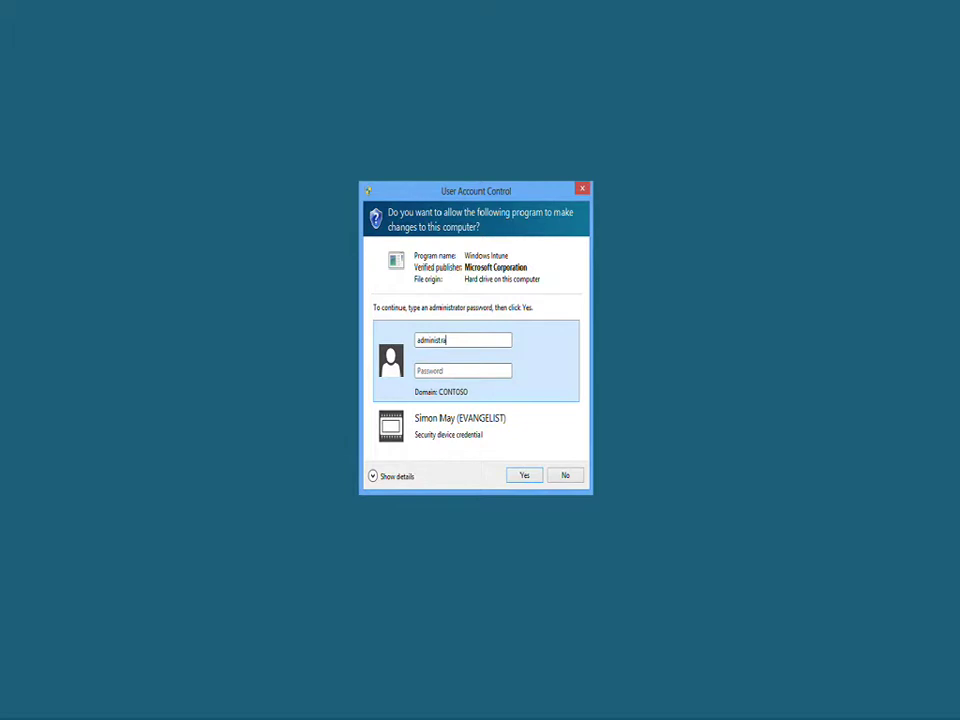
type("tor")
key("Tab")
type("*********")
key("Return")
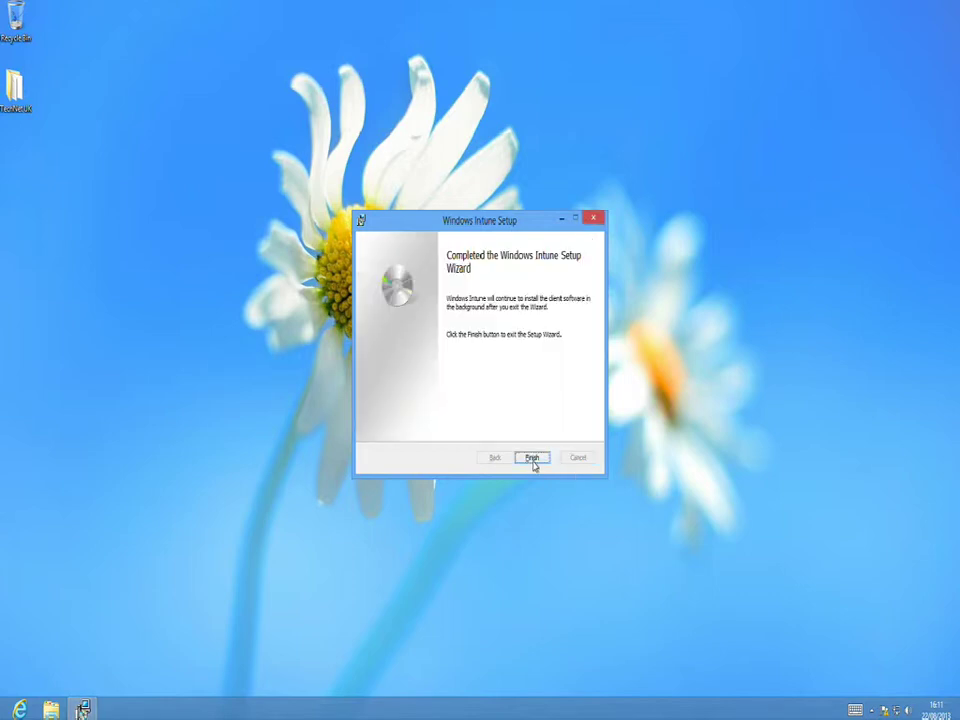
left_click(533, 460)
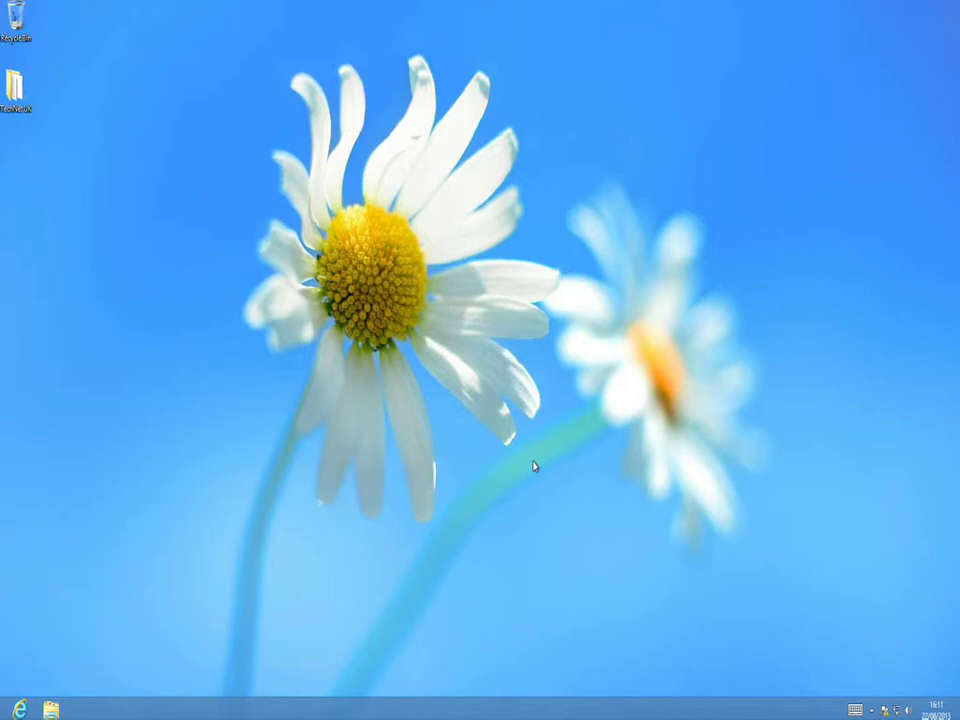
Check the hidden notification-area icons, then switch back to Internet Explorer.
left_click(872, 710)
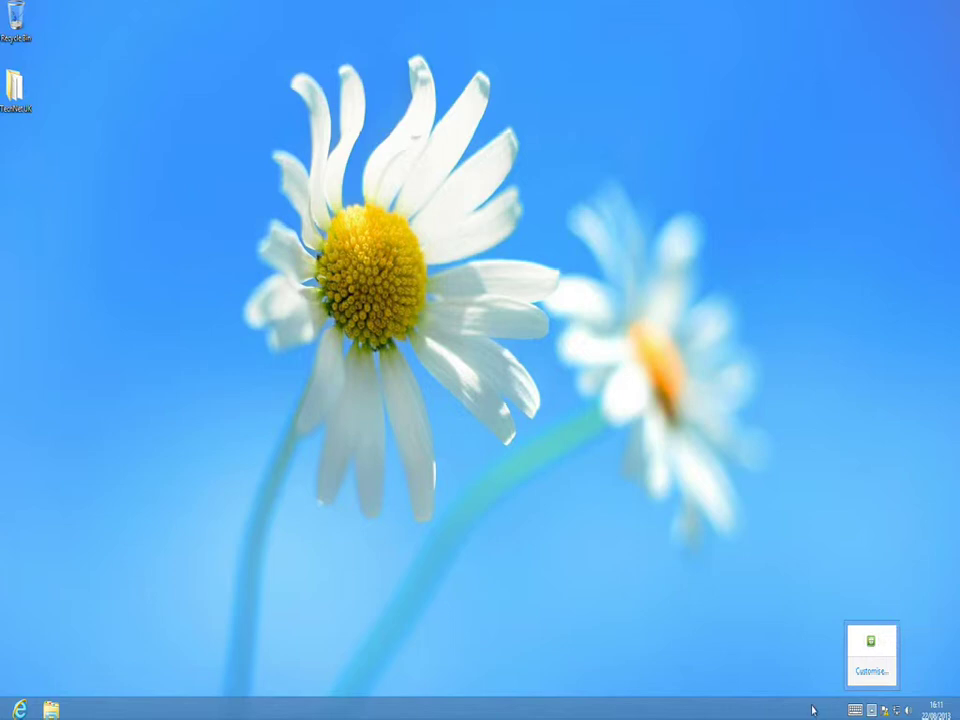
left_click(789, 677)
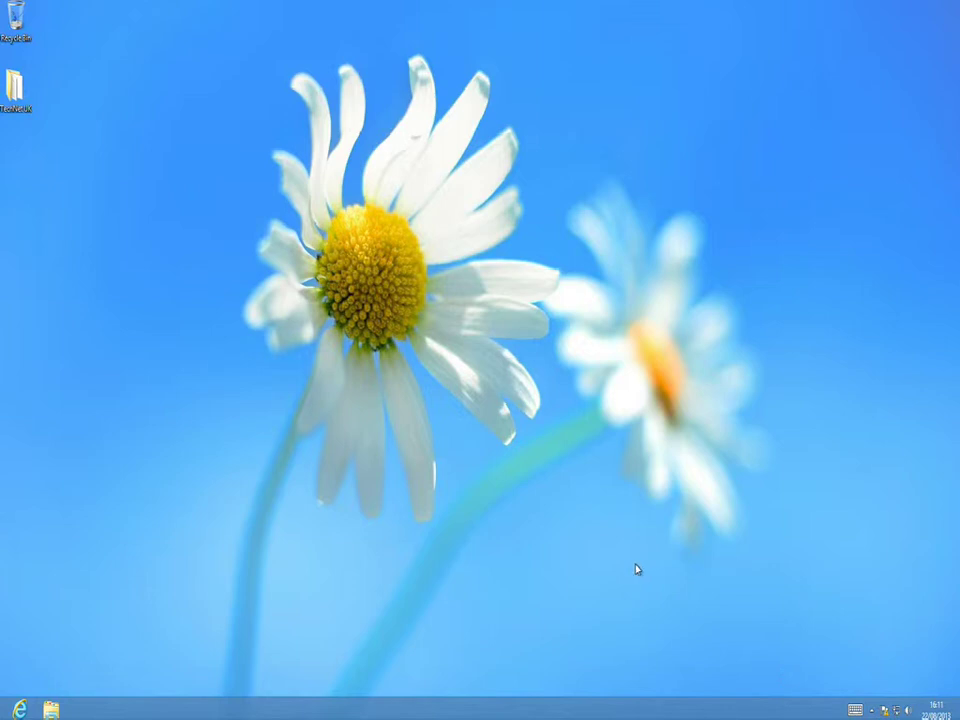
key("super+Tab")
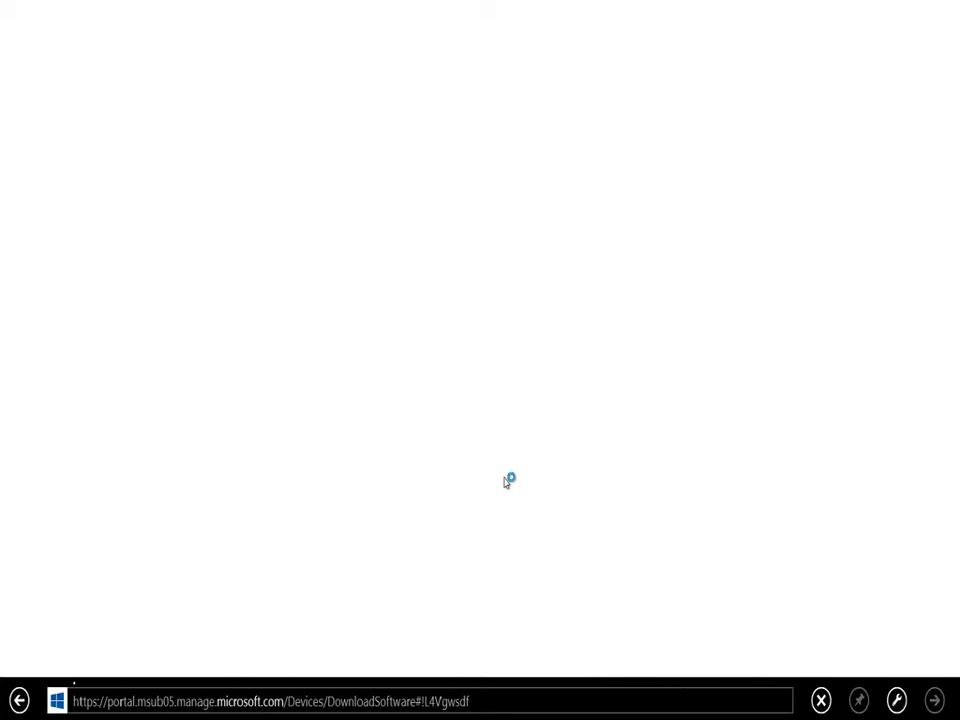
Go back and load portal.manage.microsoft.com from the address bar.
left_click(19, 701)
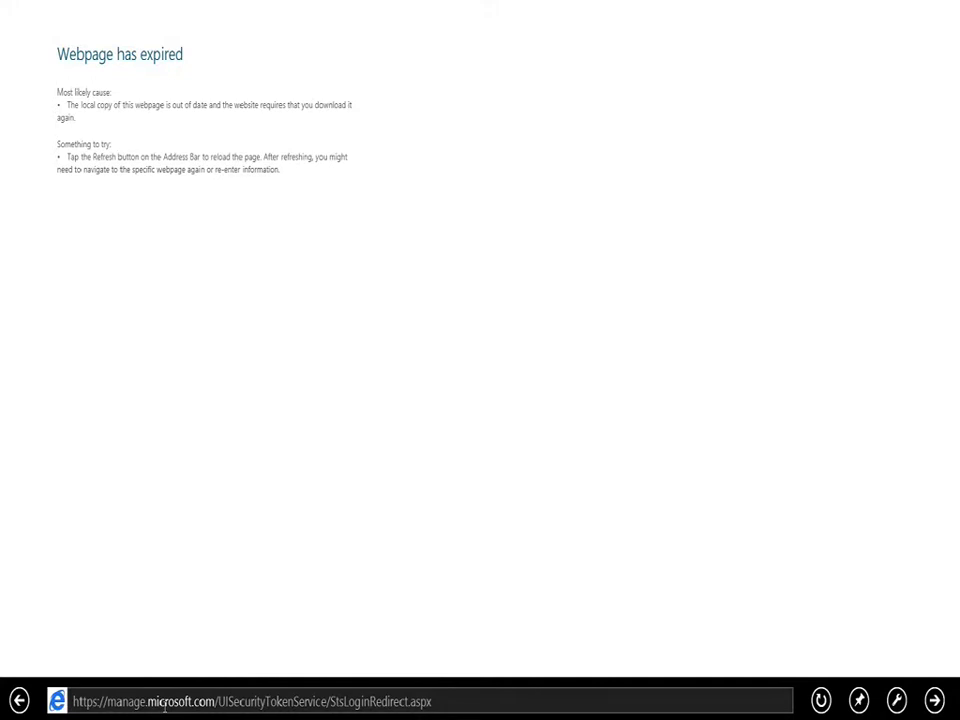
left_click(165, 704)
type("http://portal.manage.microsoft.com/")
key("Return")
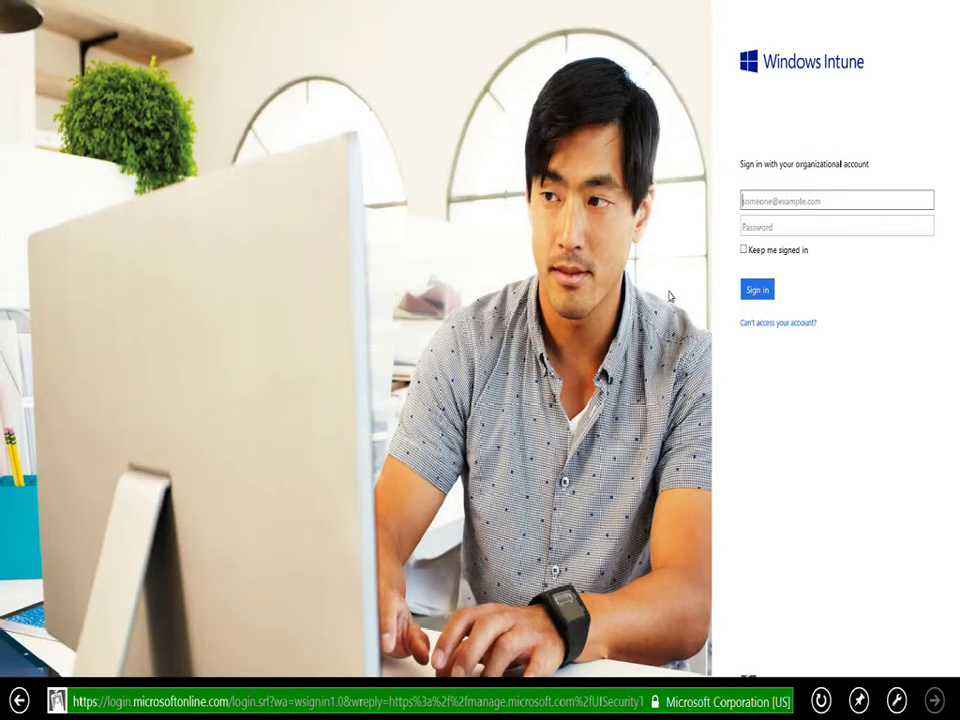
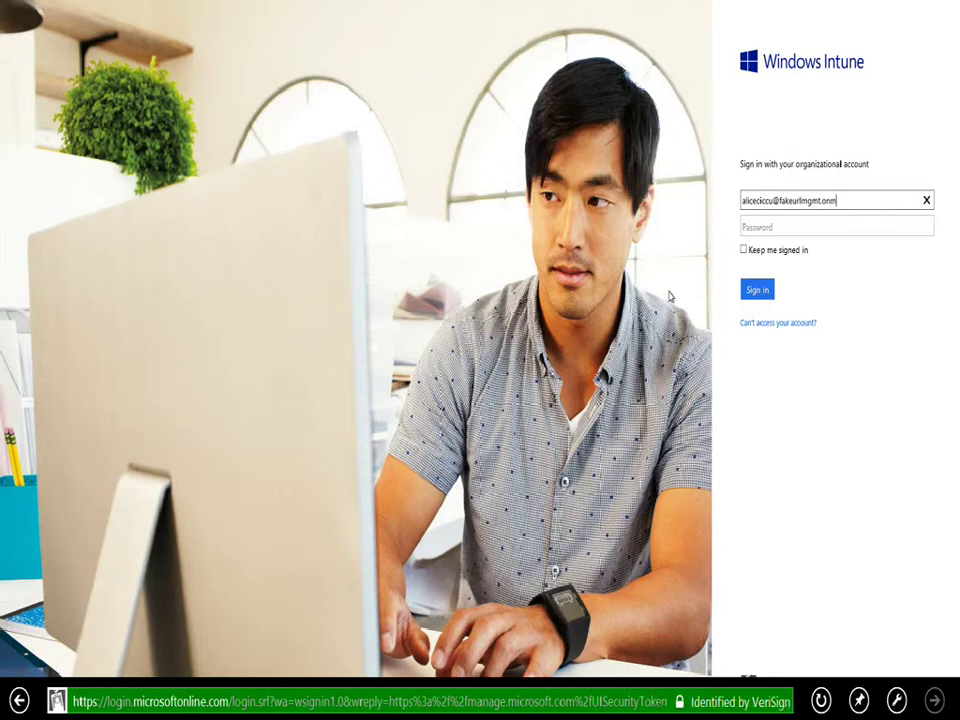
Sign in again with the work e-mail and password to reach All My Devices.
key("Tab")
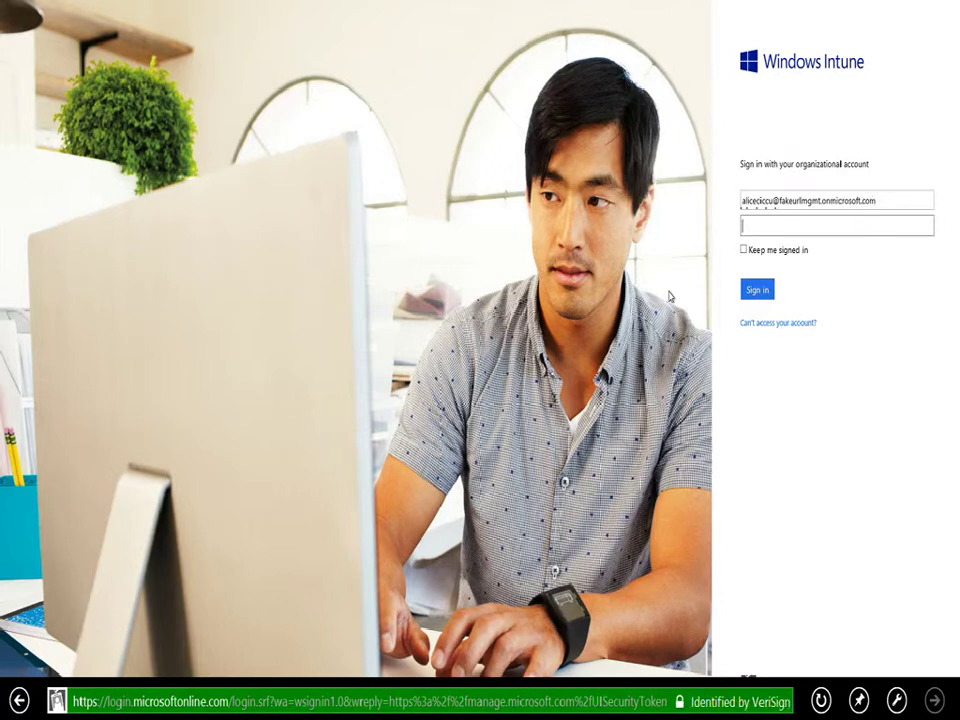
key("Return")
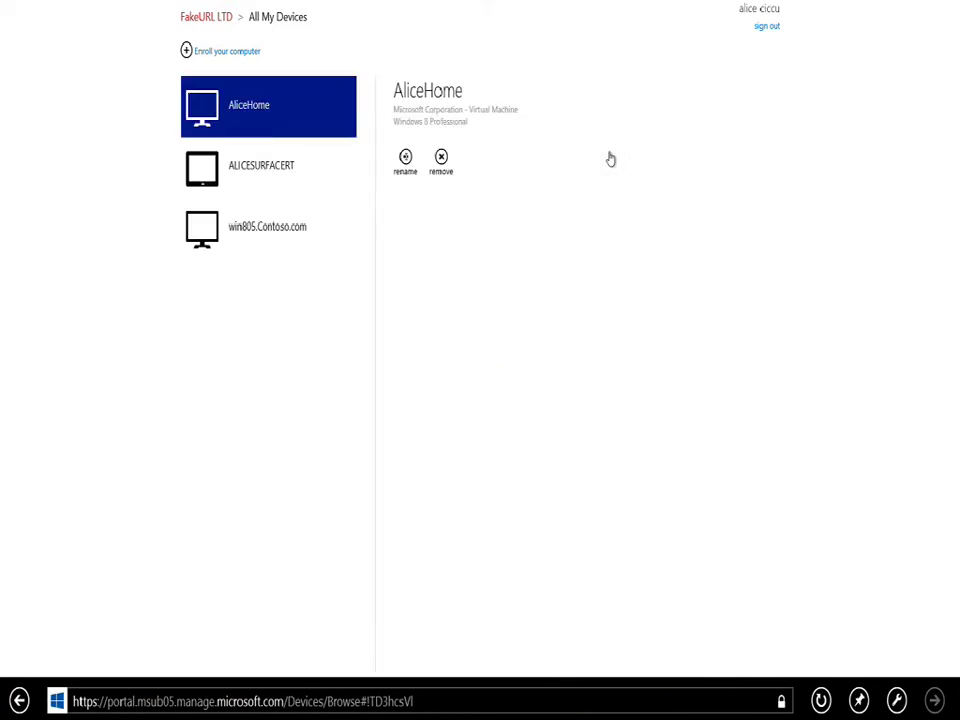
Open win805.Contoso.com details, cancel its rename, and return to the FakeURL LTD home.
left_click(263, 238)
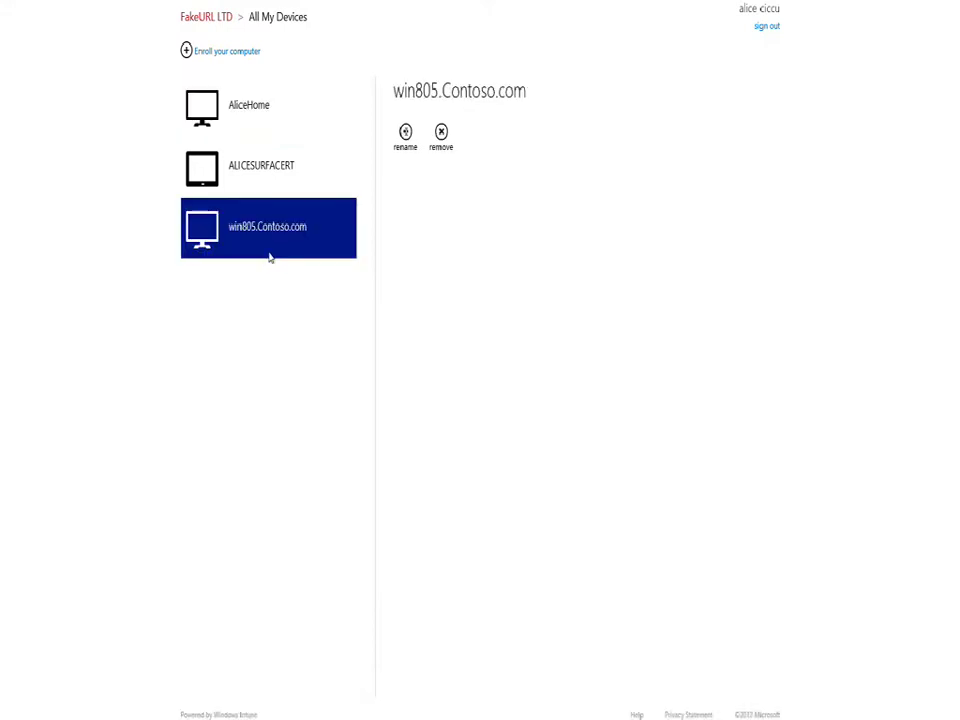
left_click(405, 135)
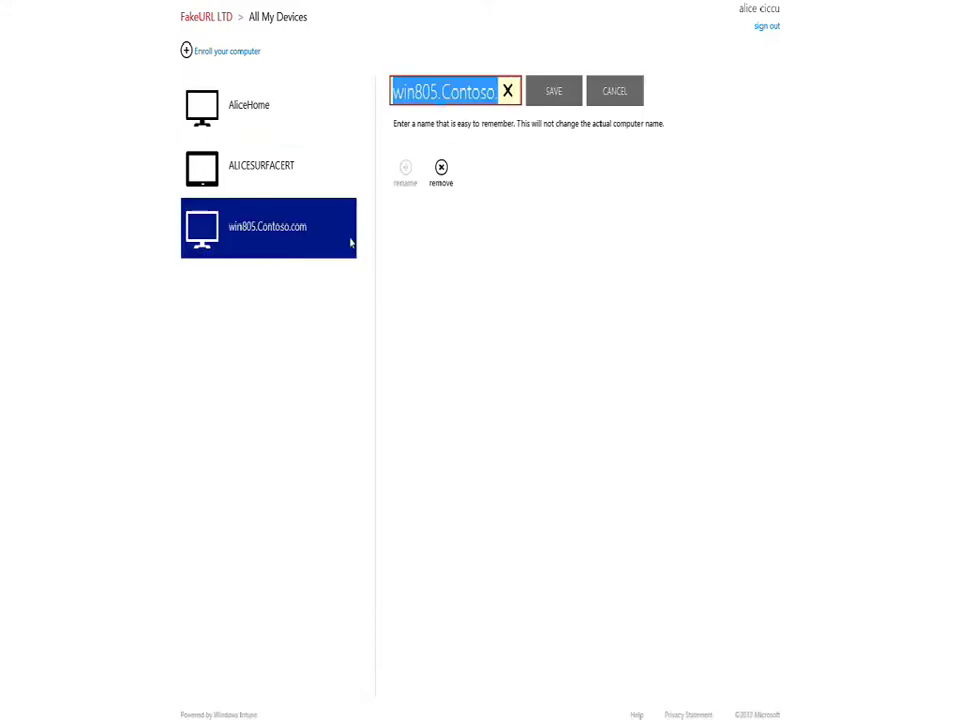
left_click(619, 89)
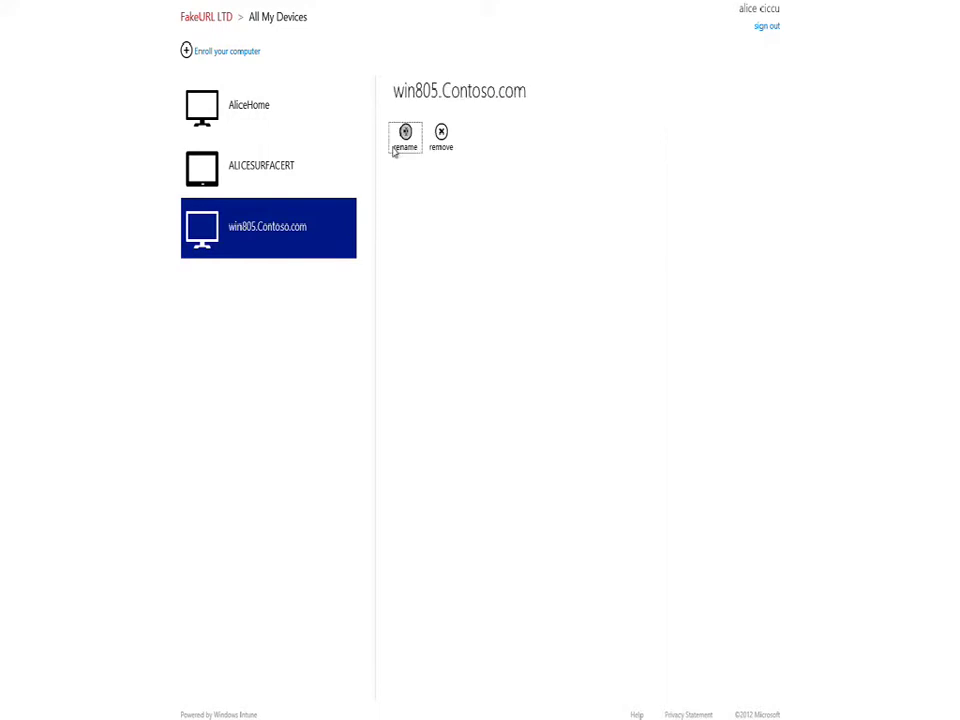
left_click(216, 22)
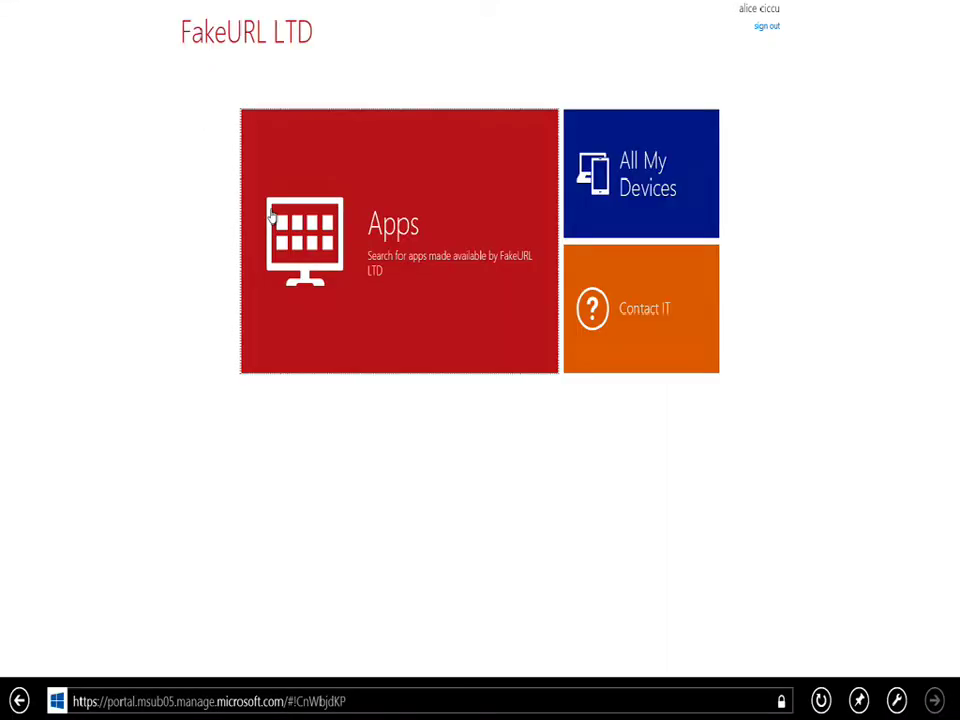
From the portal's Apps page, jump to the free Company Portal app listing in the Windows Store.
left_click(397, 262)
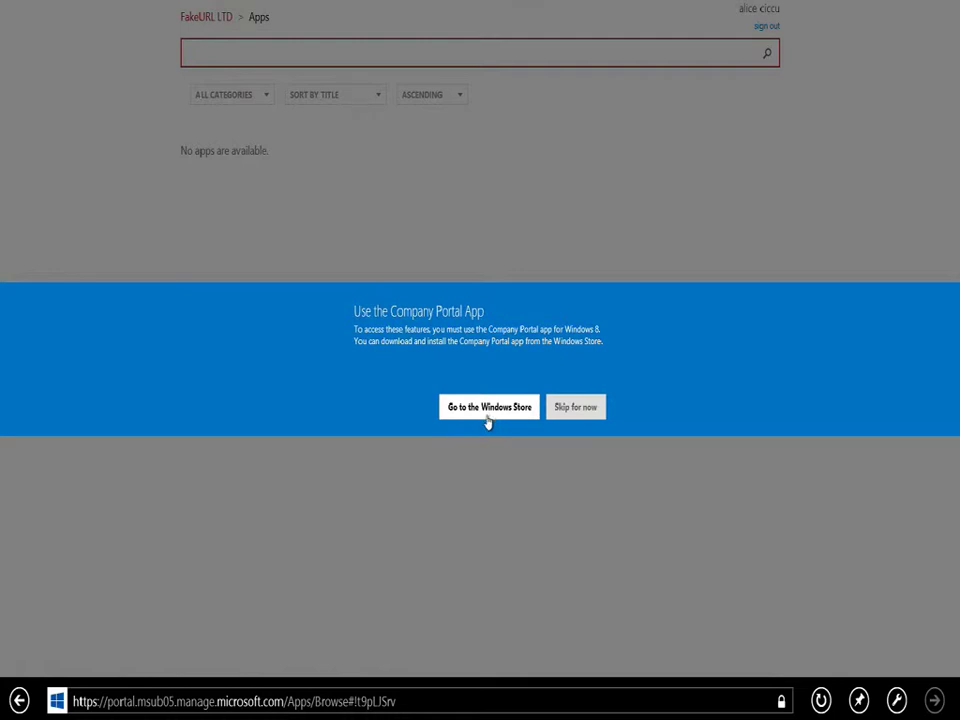
left_click(486, 419)
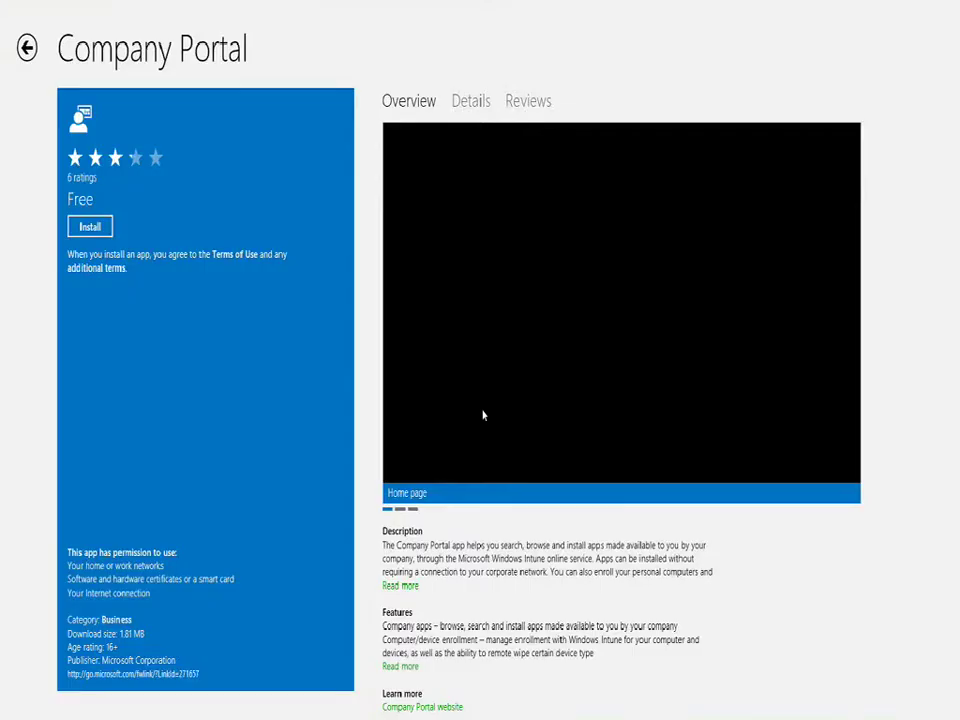
Install the Company Portal app from the Store and go back to the Start screen.
left_click(92, 227)
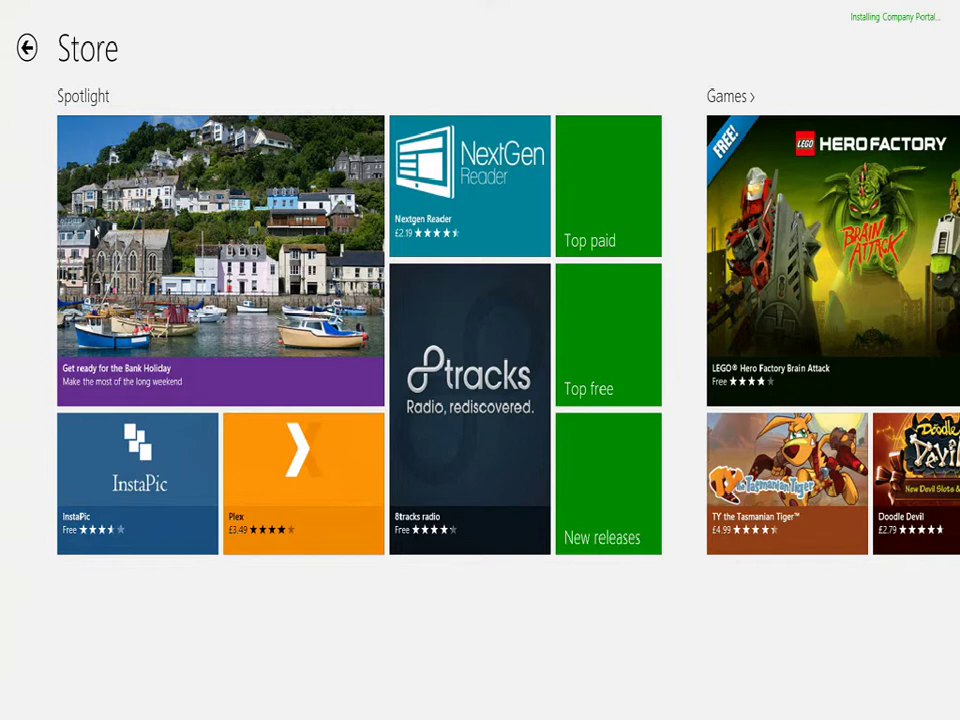
key("super")
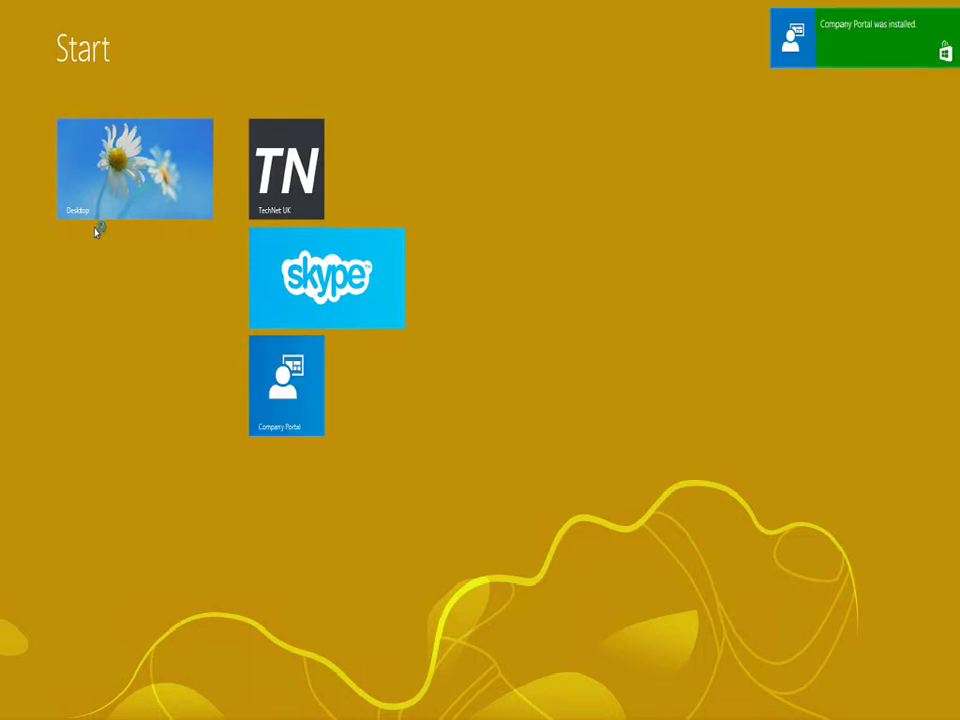
Launch the newly installed Company Portal app from its Start screen tile.
left_click(276, 393)
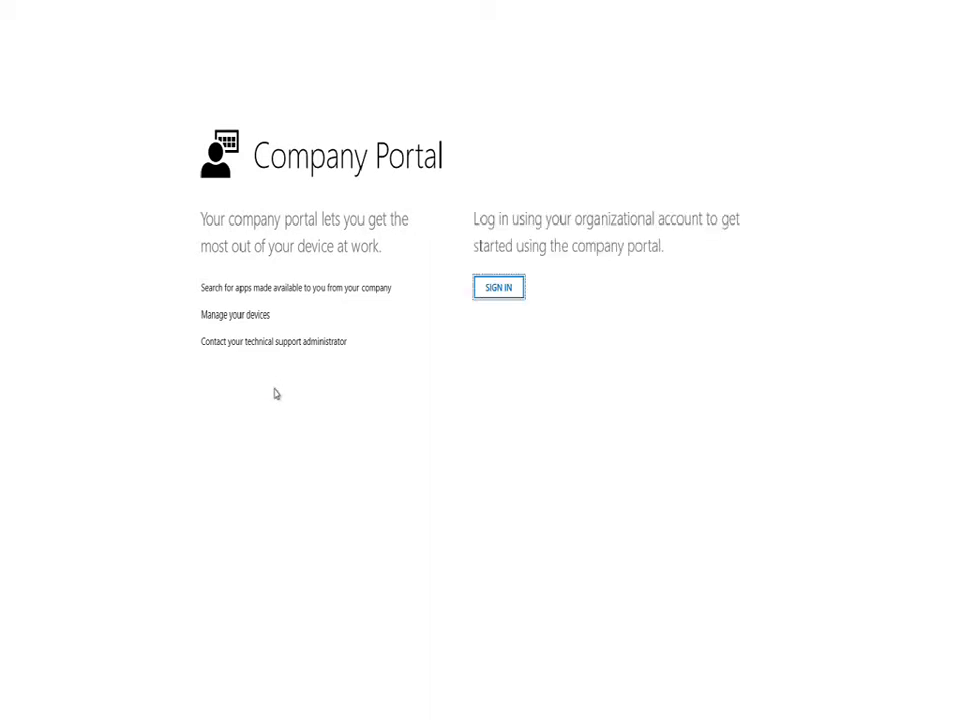
Sign in with the organizational work e-mail and password, keeping the user signed in.
left_click(499, 295)
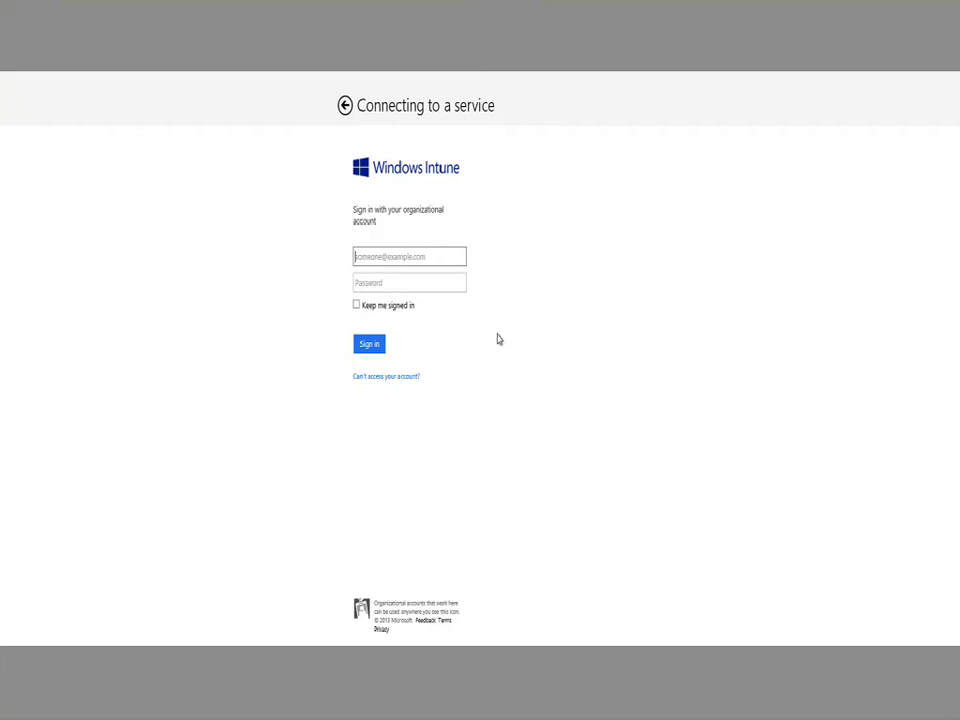
key("Tab")
type("*********")
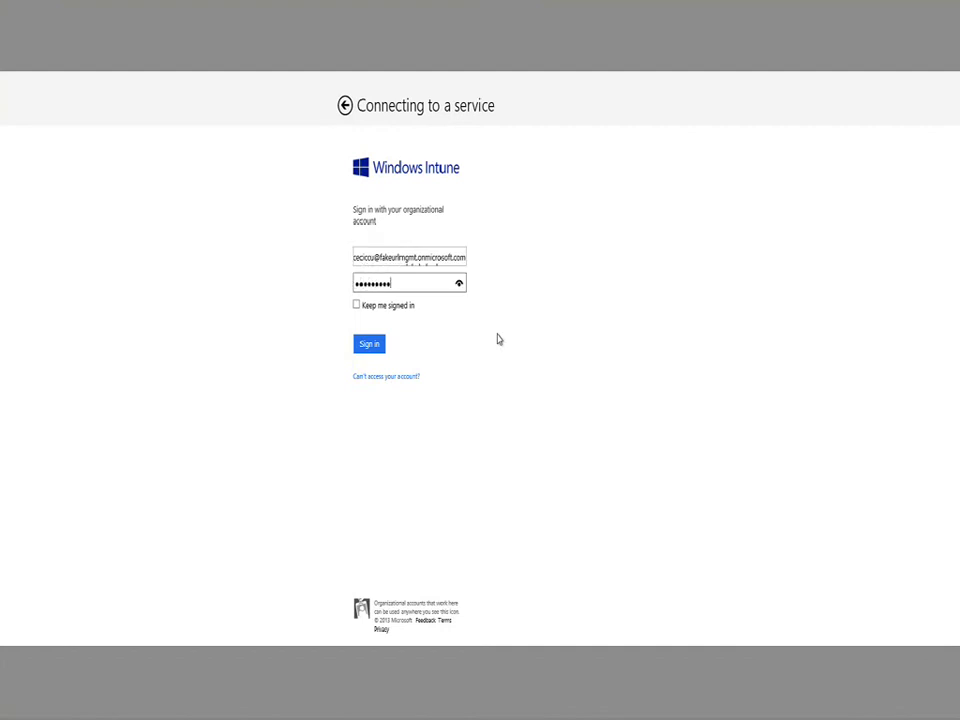
left_click(356, 305)
left_click(370, 345)
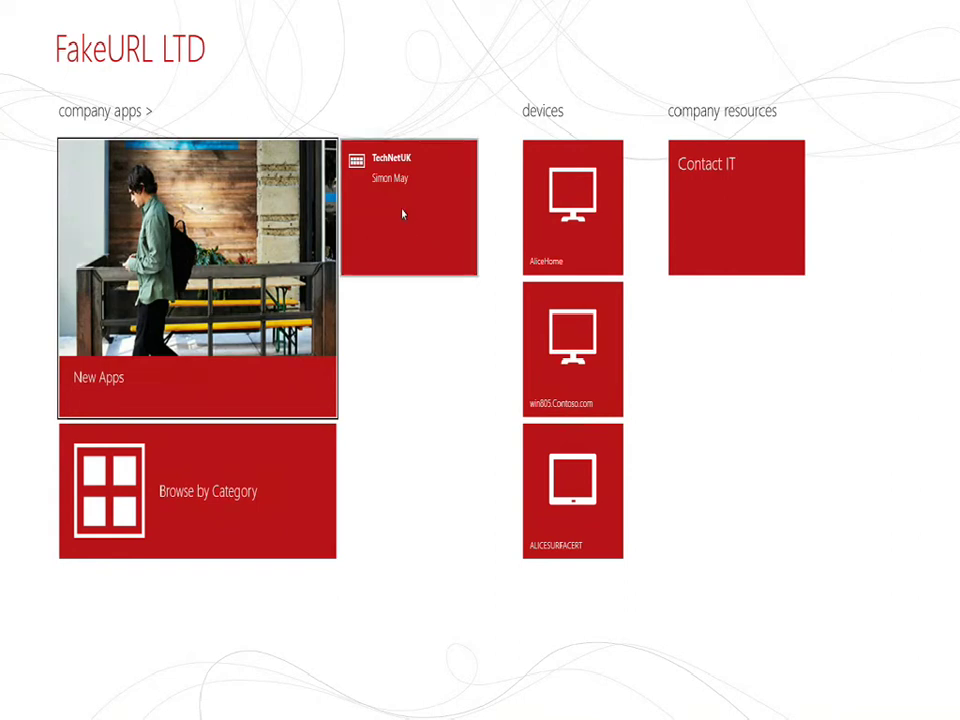
Browse the company apps by category to see the single Business category.
left_click(259, 503)
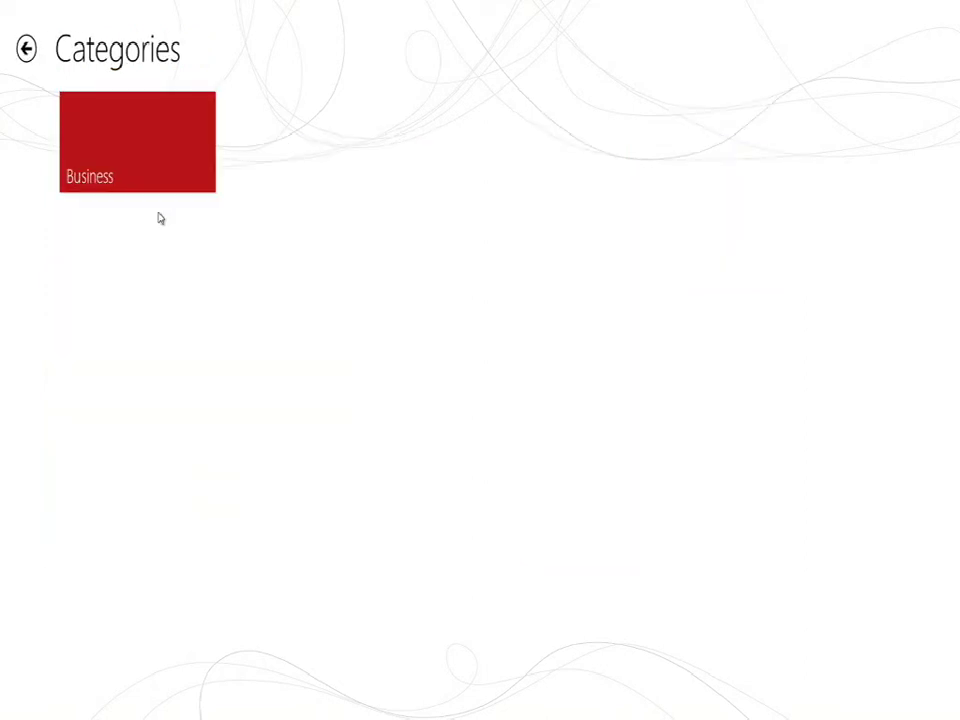